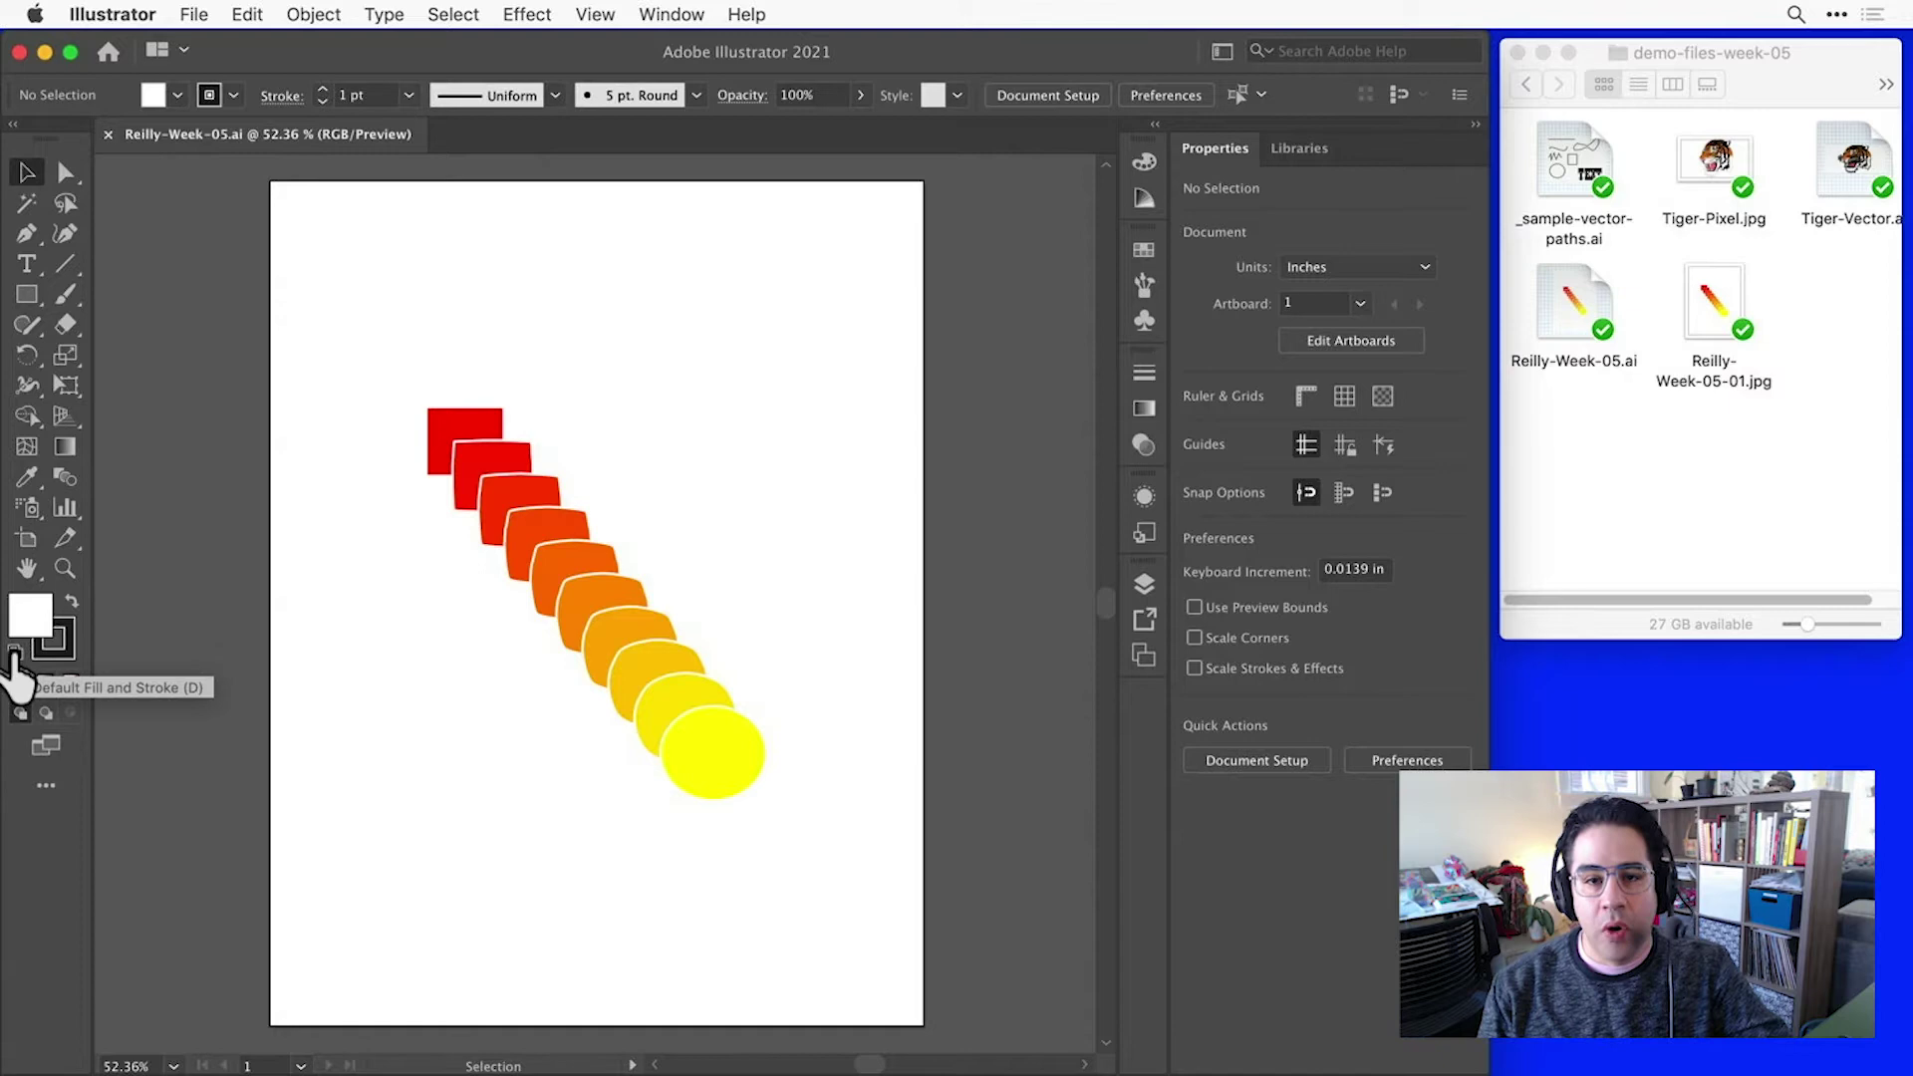
Step: Reset the colours to the default white fill and black stroke
left_click(14, 653)
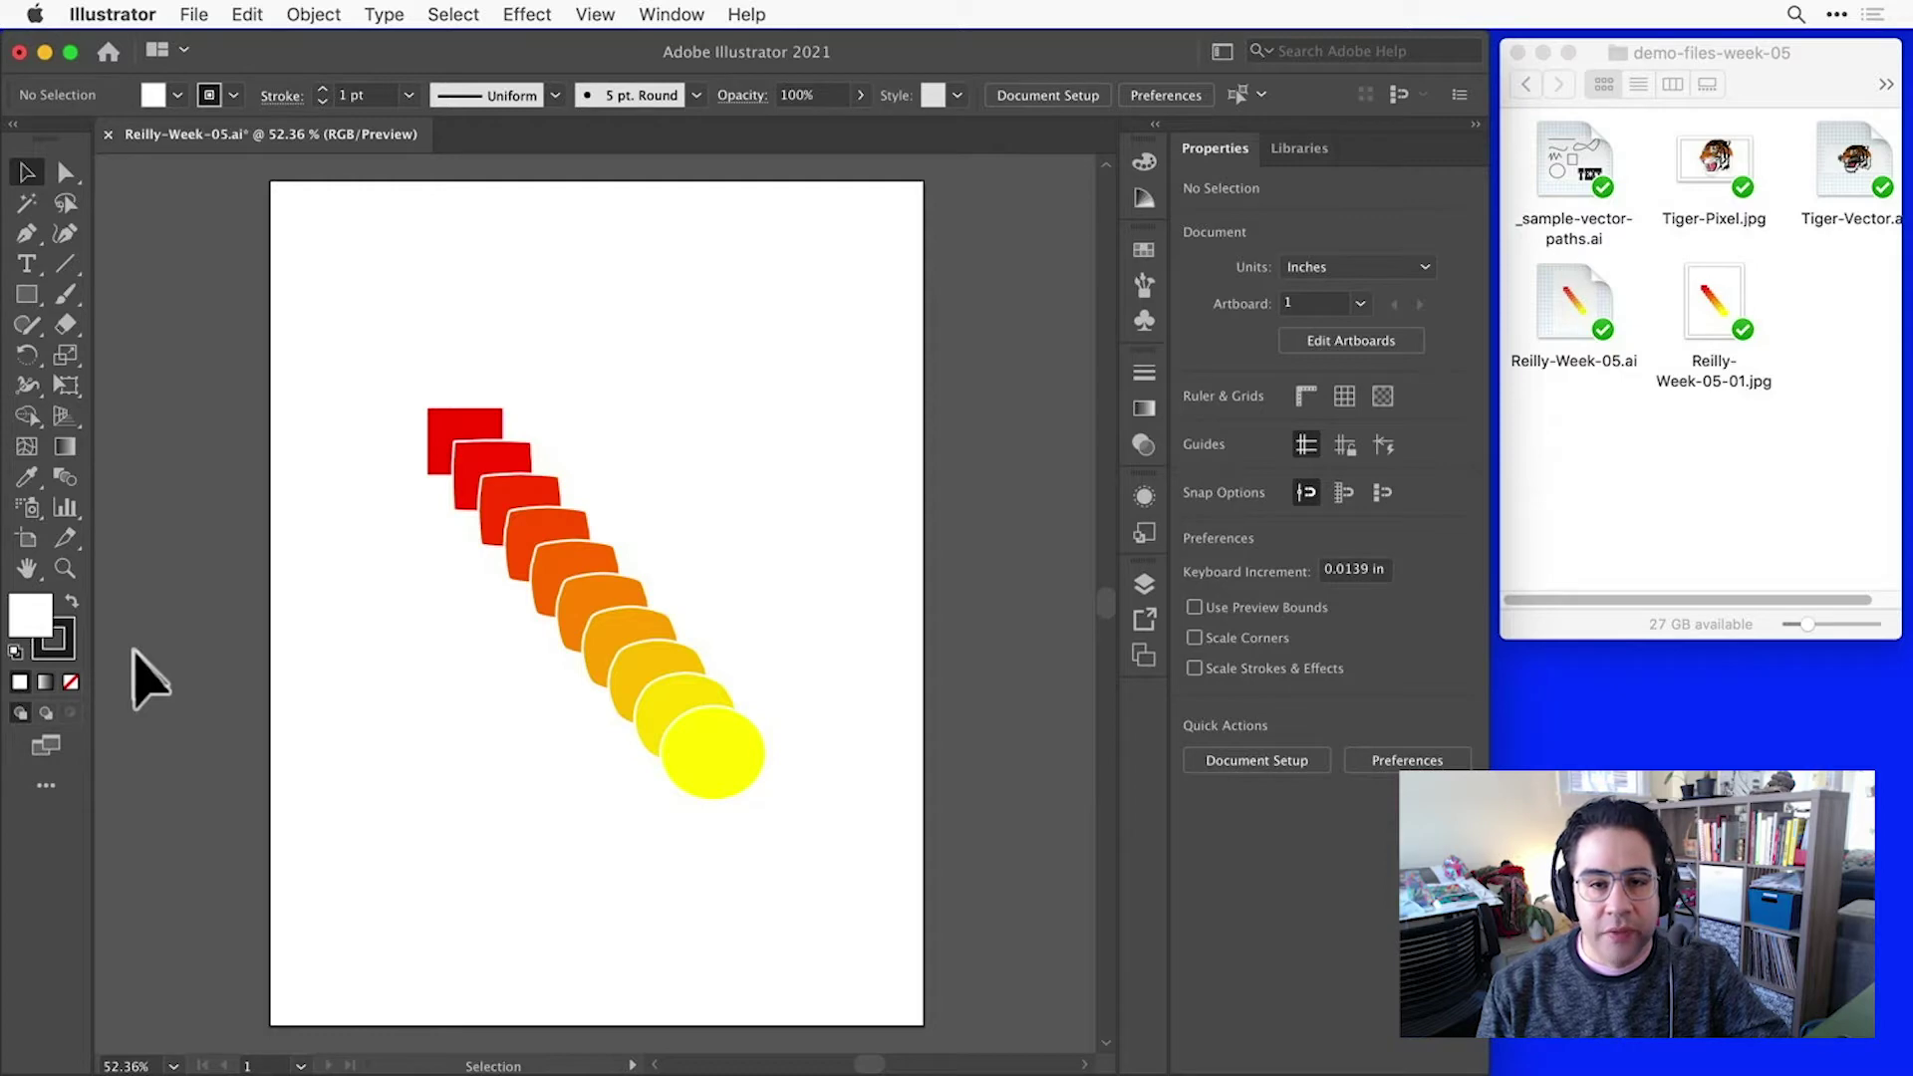
Step: Switch on Smart Guides from the View menu
left_click(595, 14)
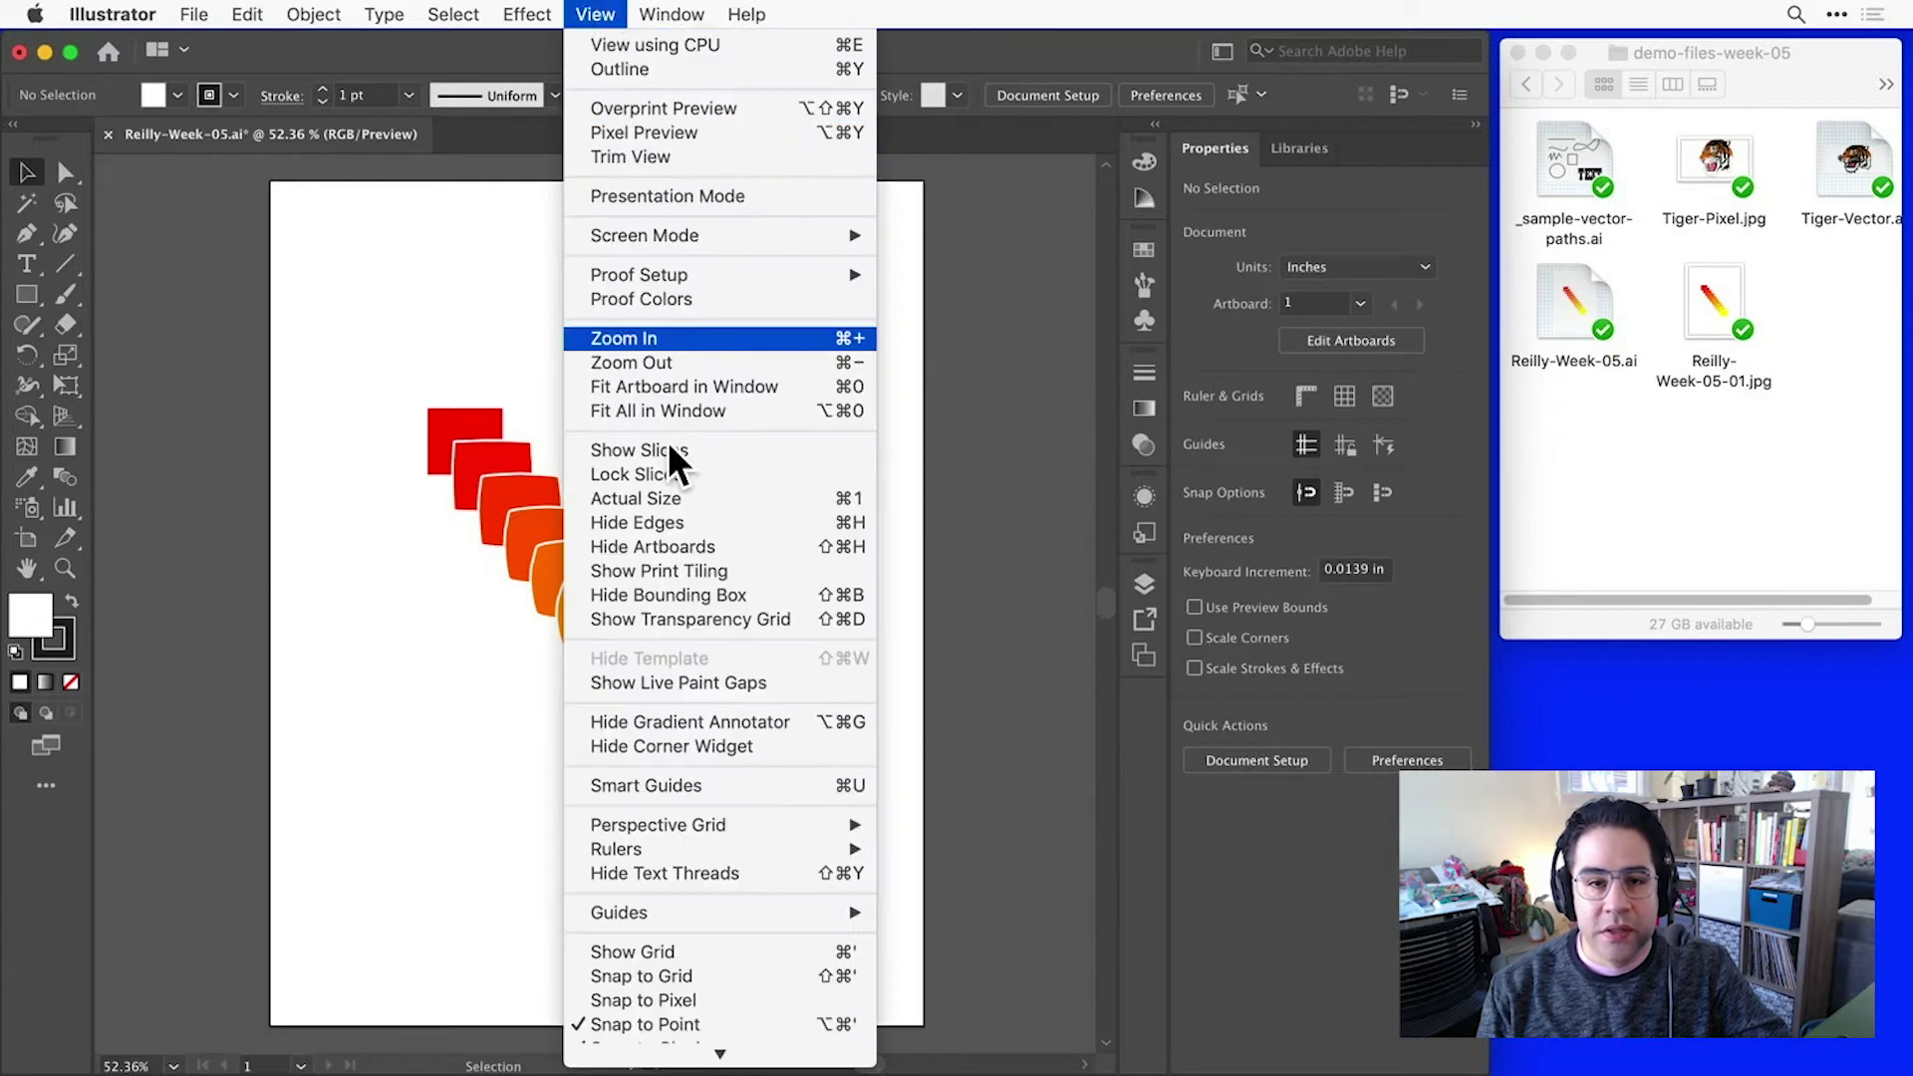
left_click(743, 784)
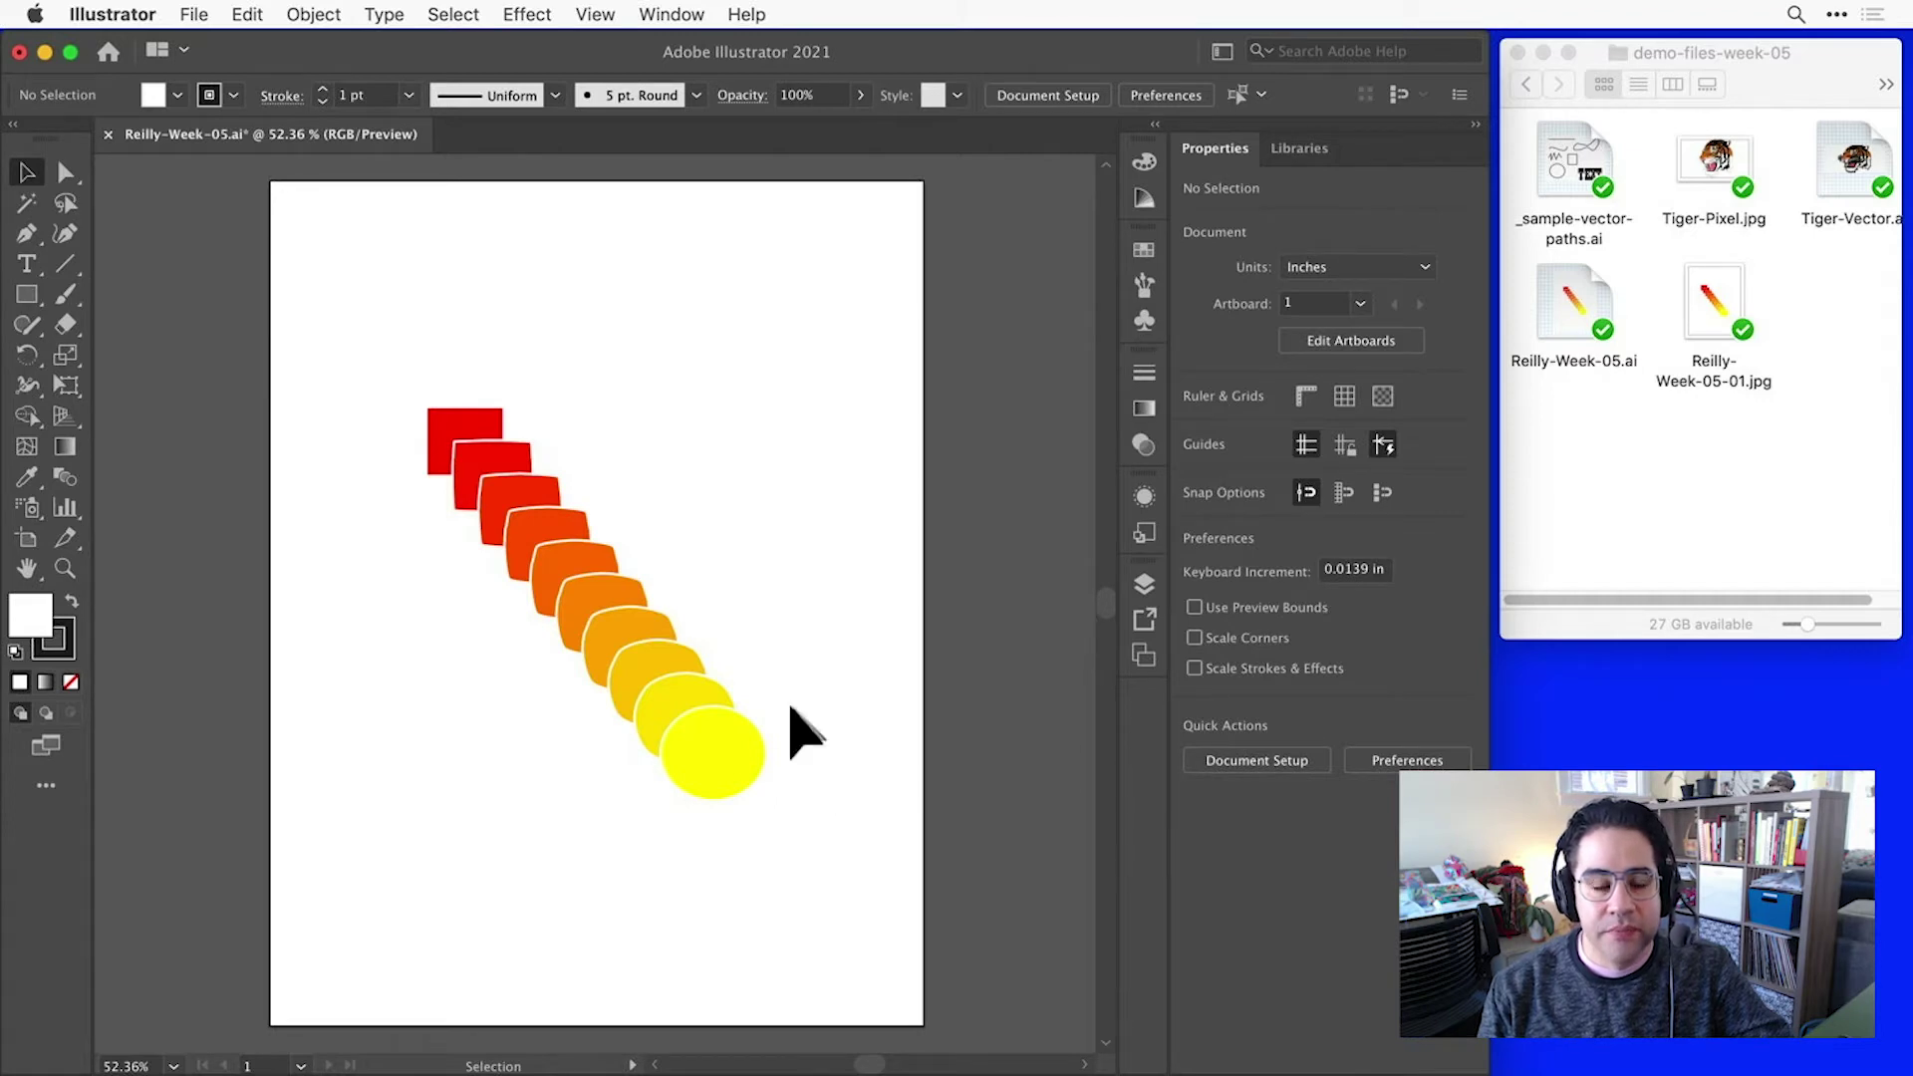
Step: Draw a diagonal into the red square, a parallel diagonal, and a top-right horizontal line
left_click(57, 261)
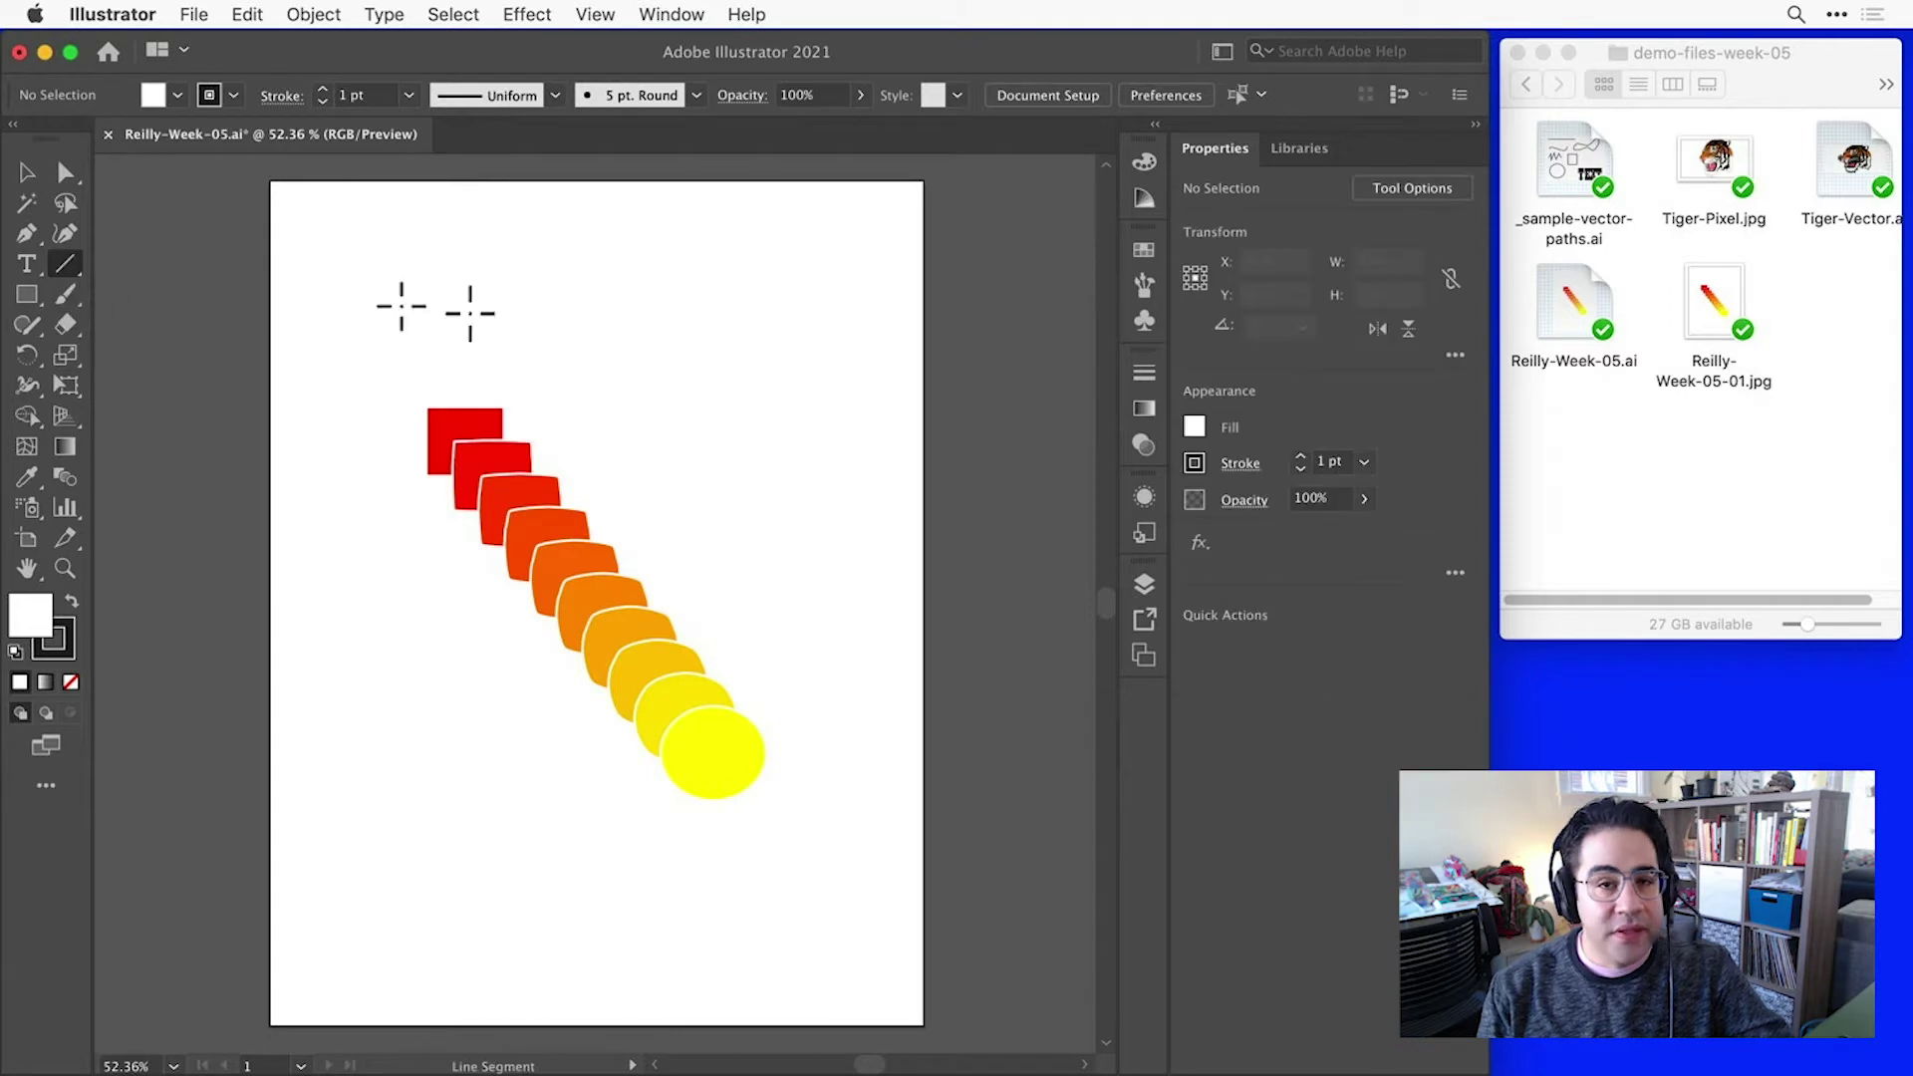
left_click_drag(295, 241, 434, 406)
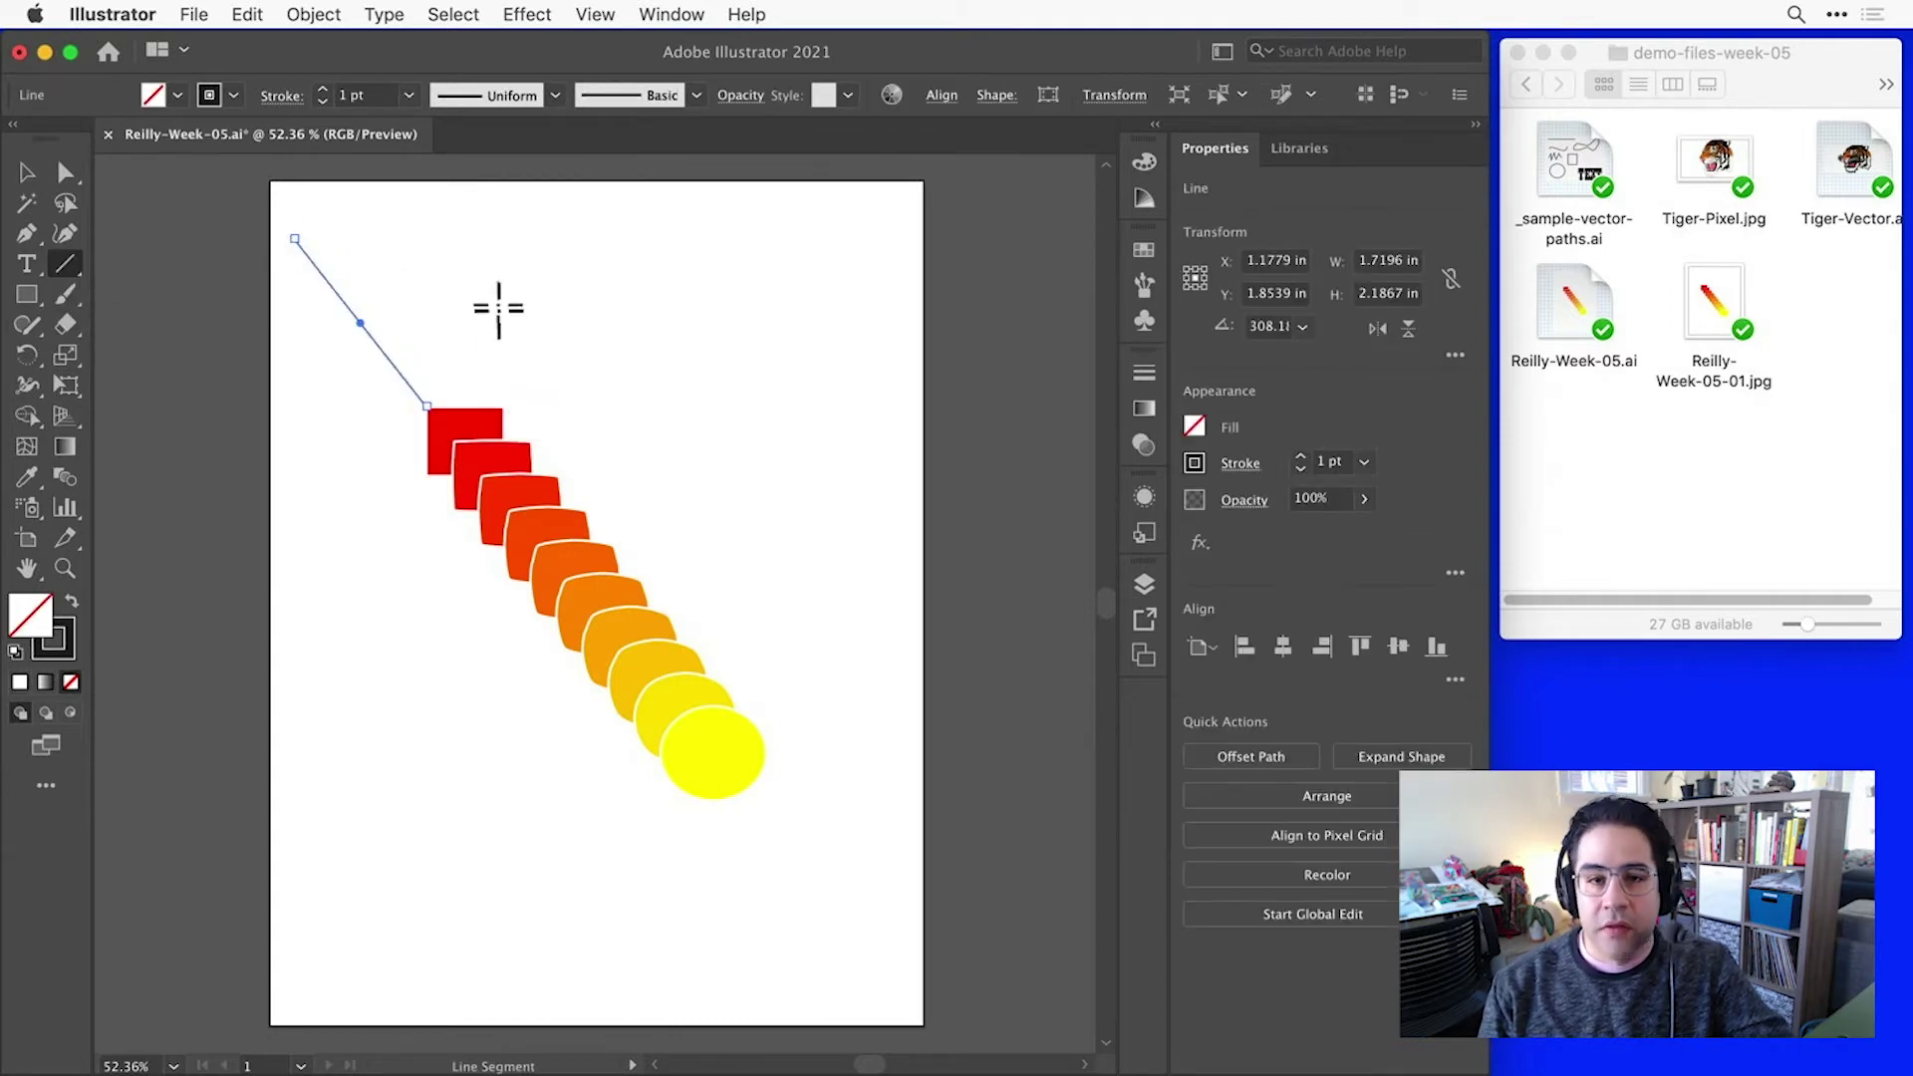
left_click_drag(568, 406, 766, 659)
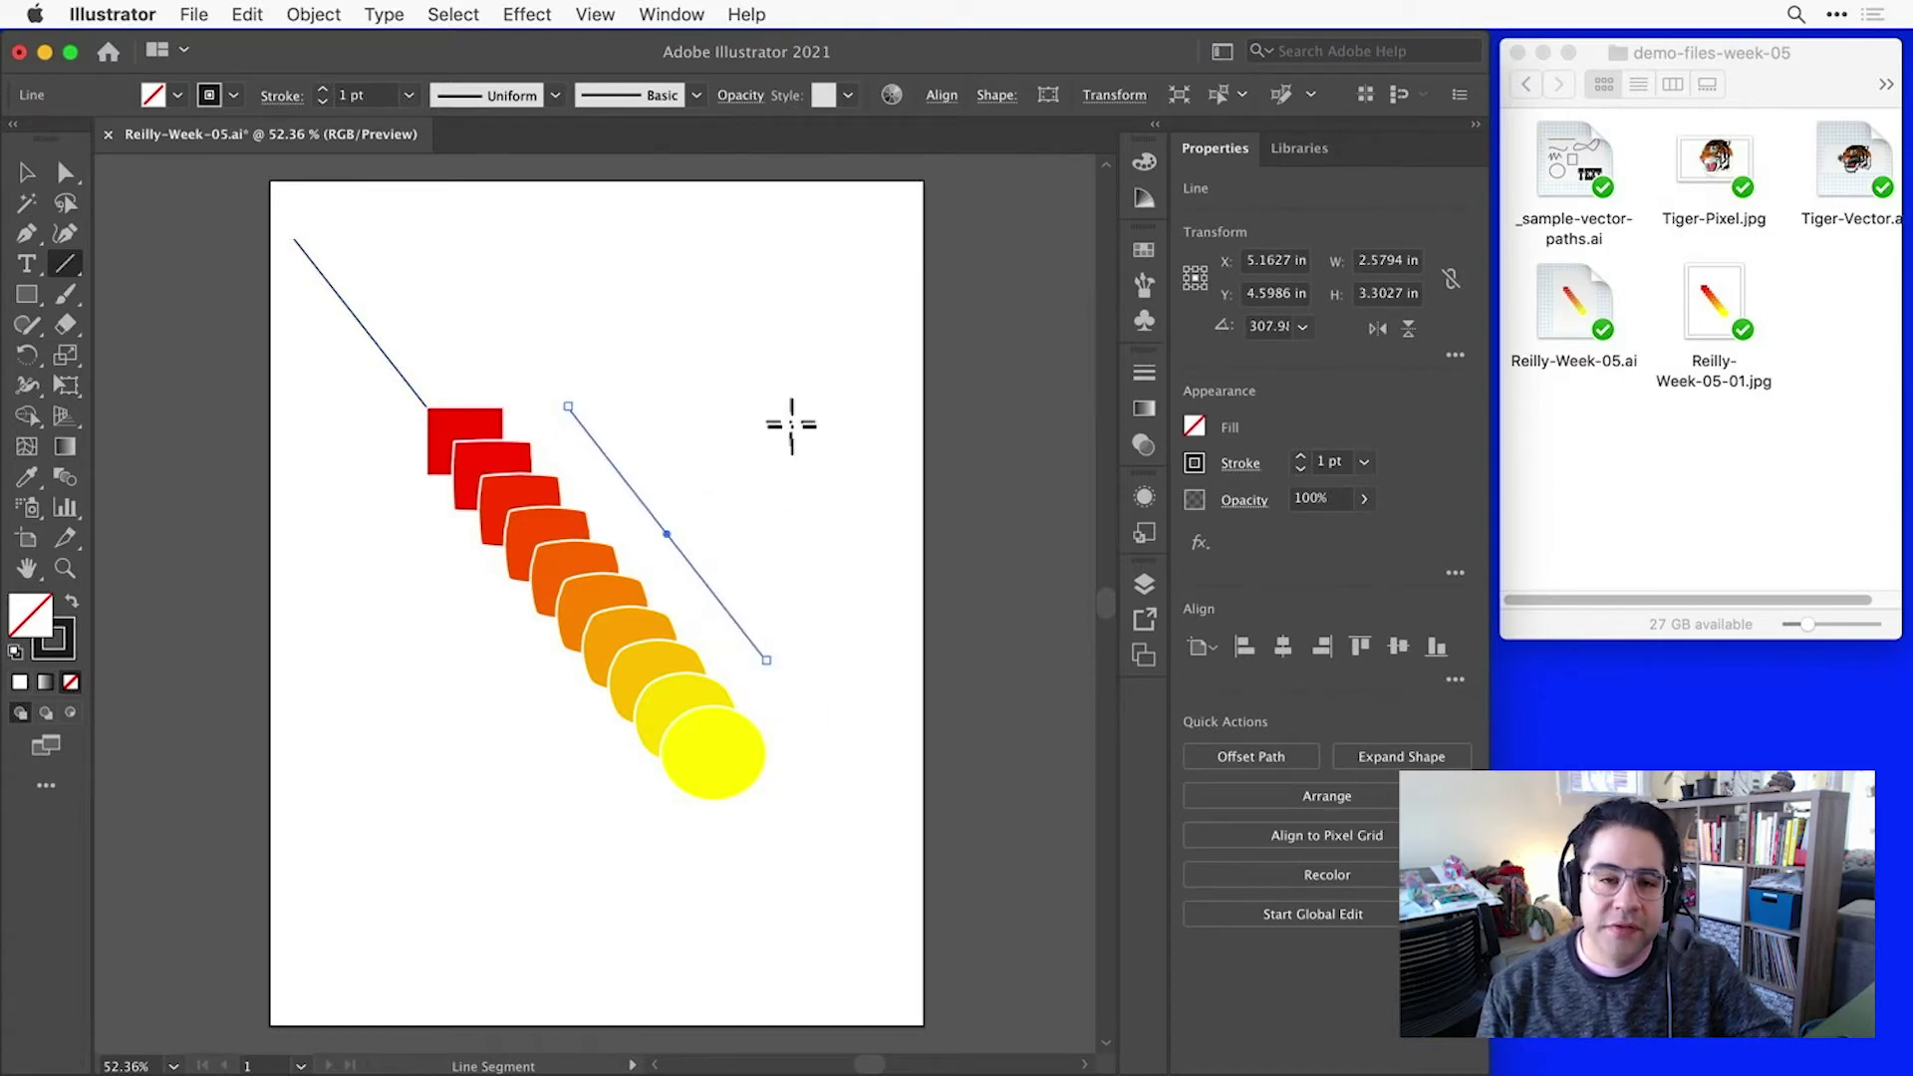
left_click_drag(616, 281, 847, 275)
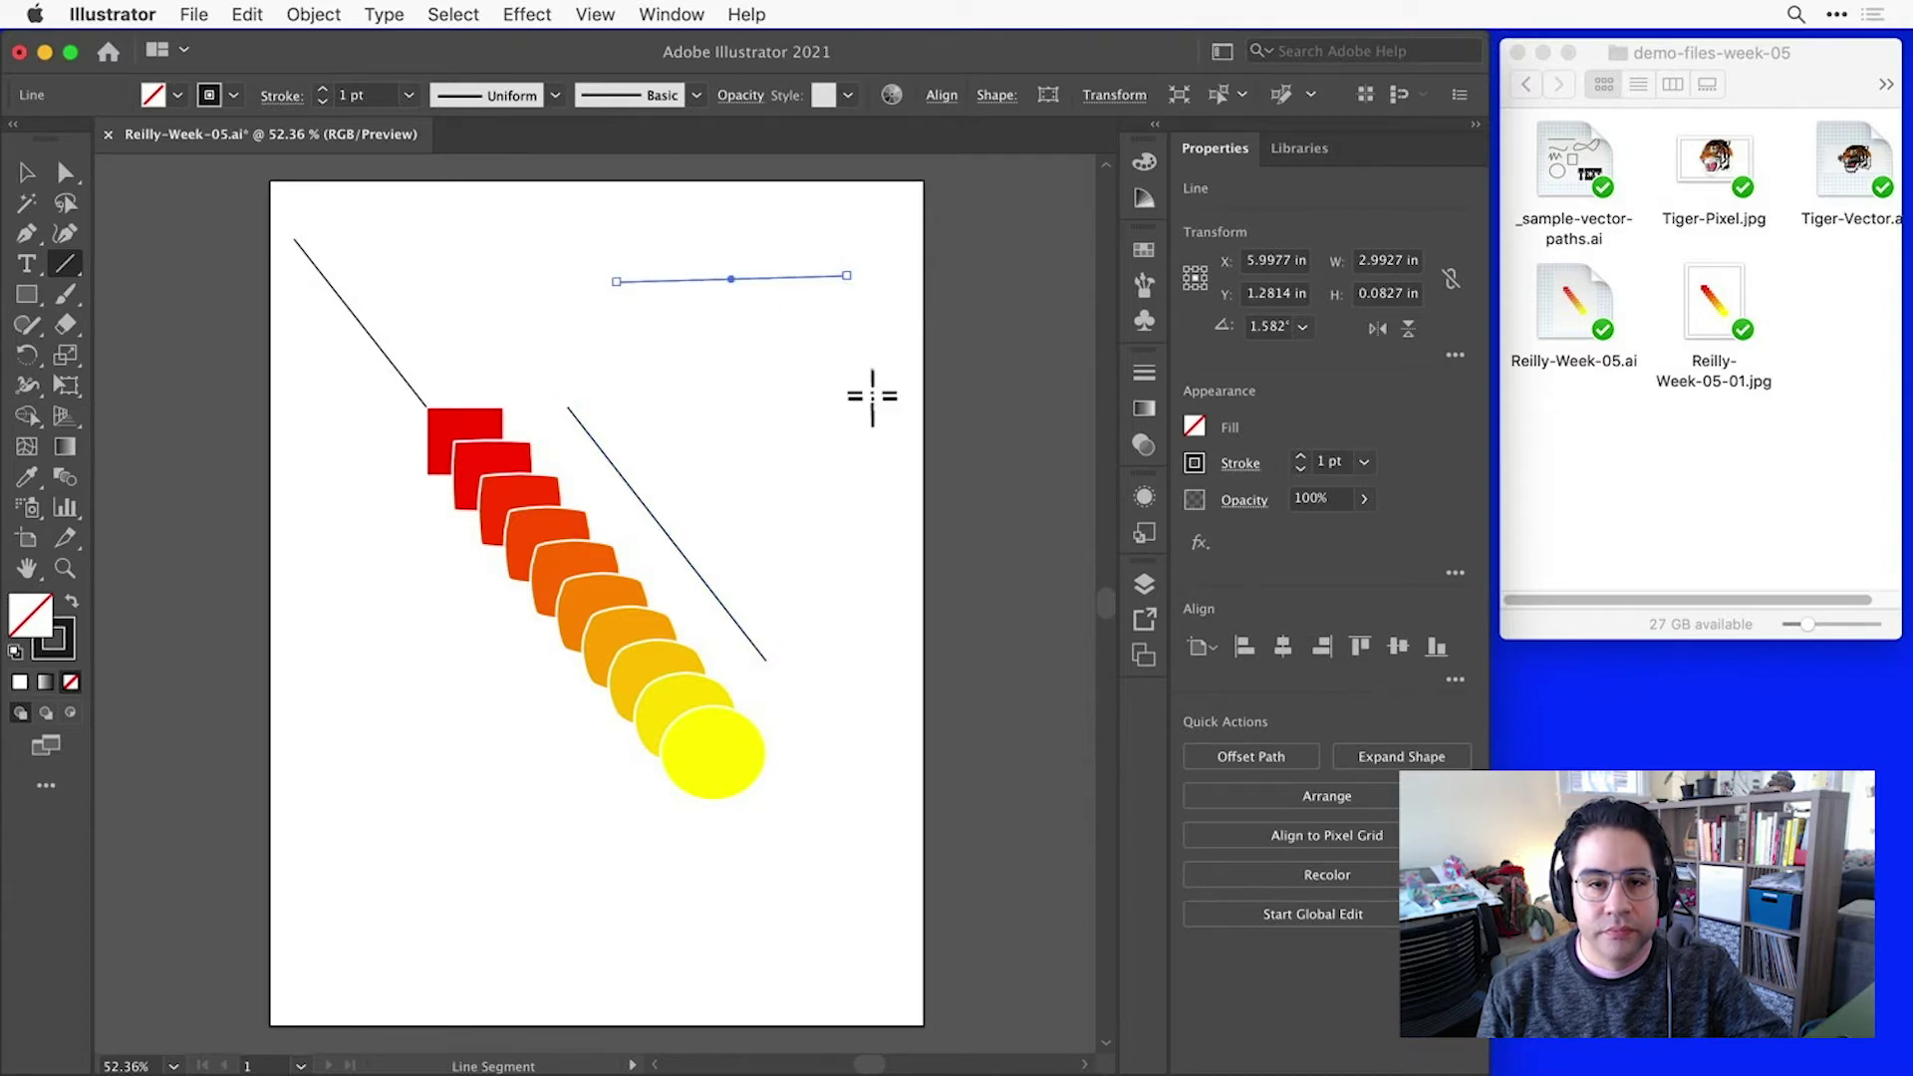
left_click_drag(347, 904, 349, 906)
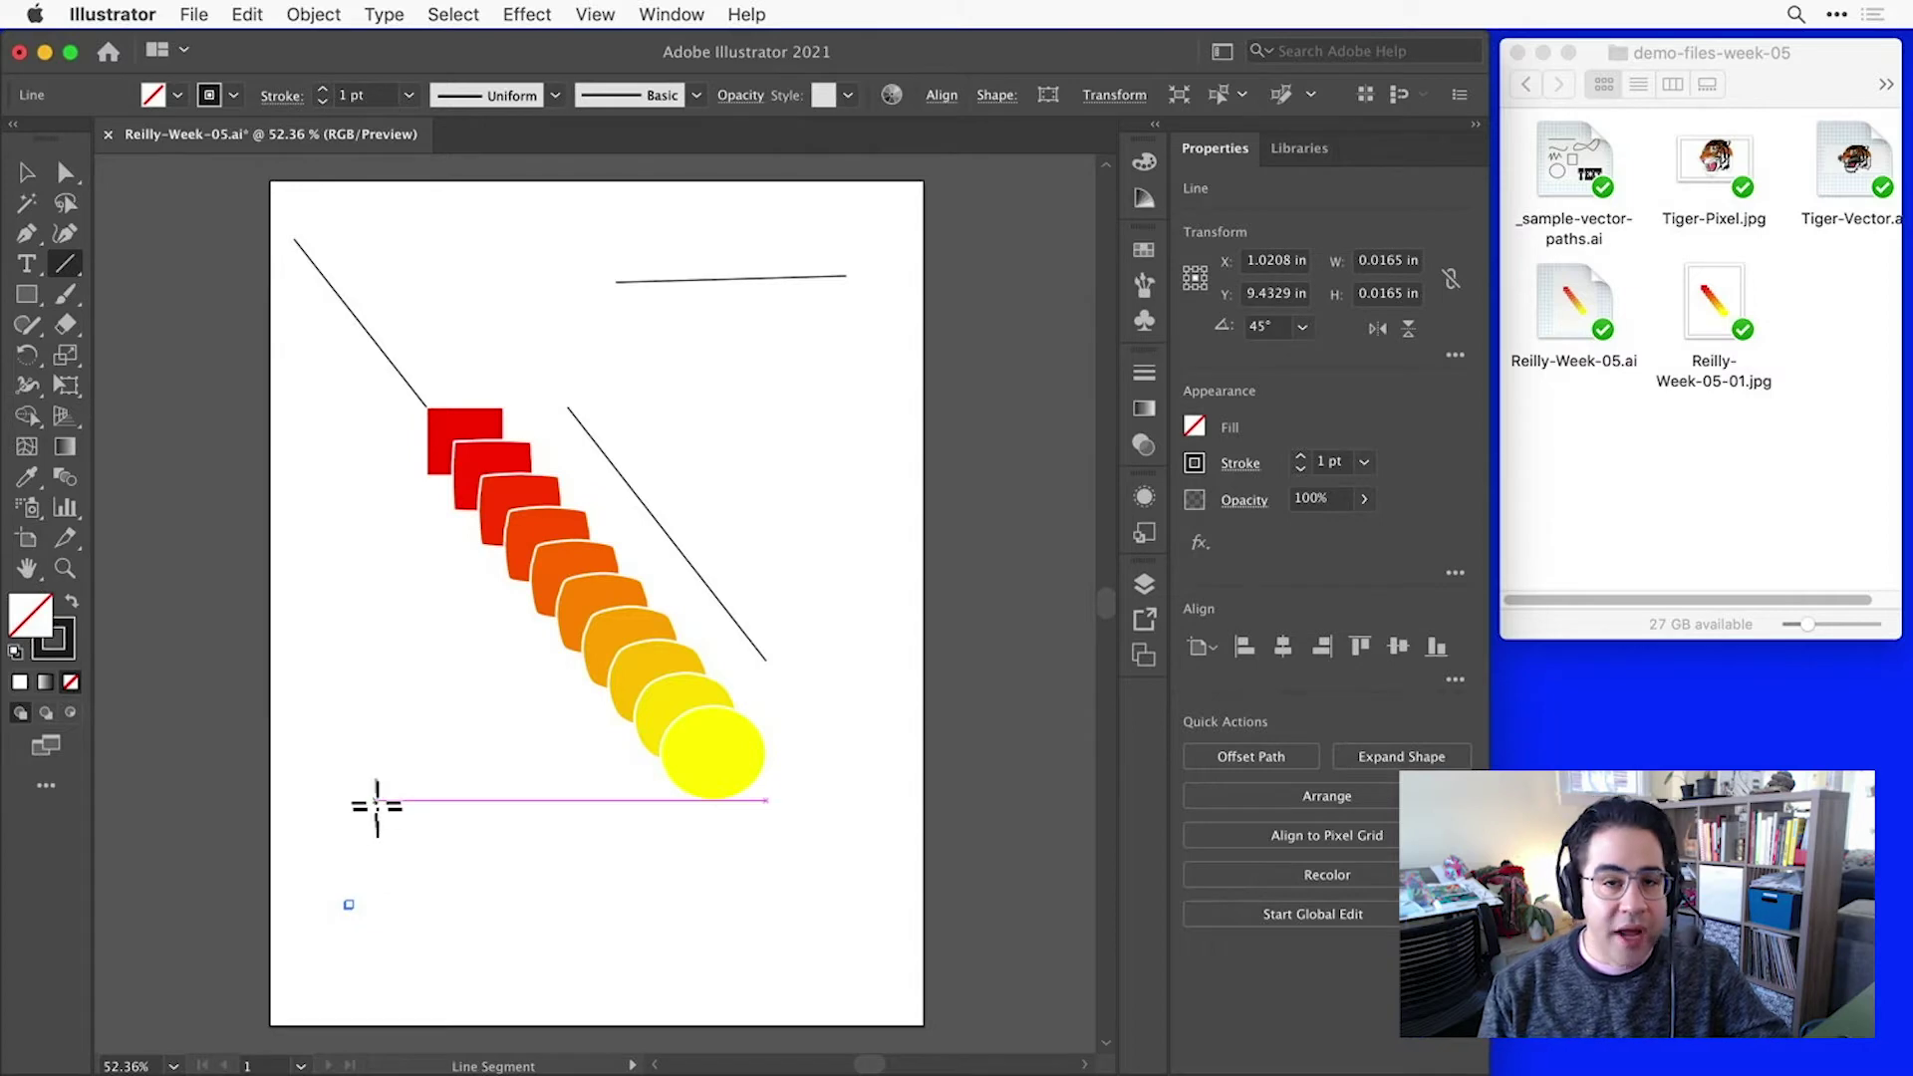
Step: Create a 5 in line at 40° from the artboard's lower left
left_click(350, 876)
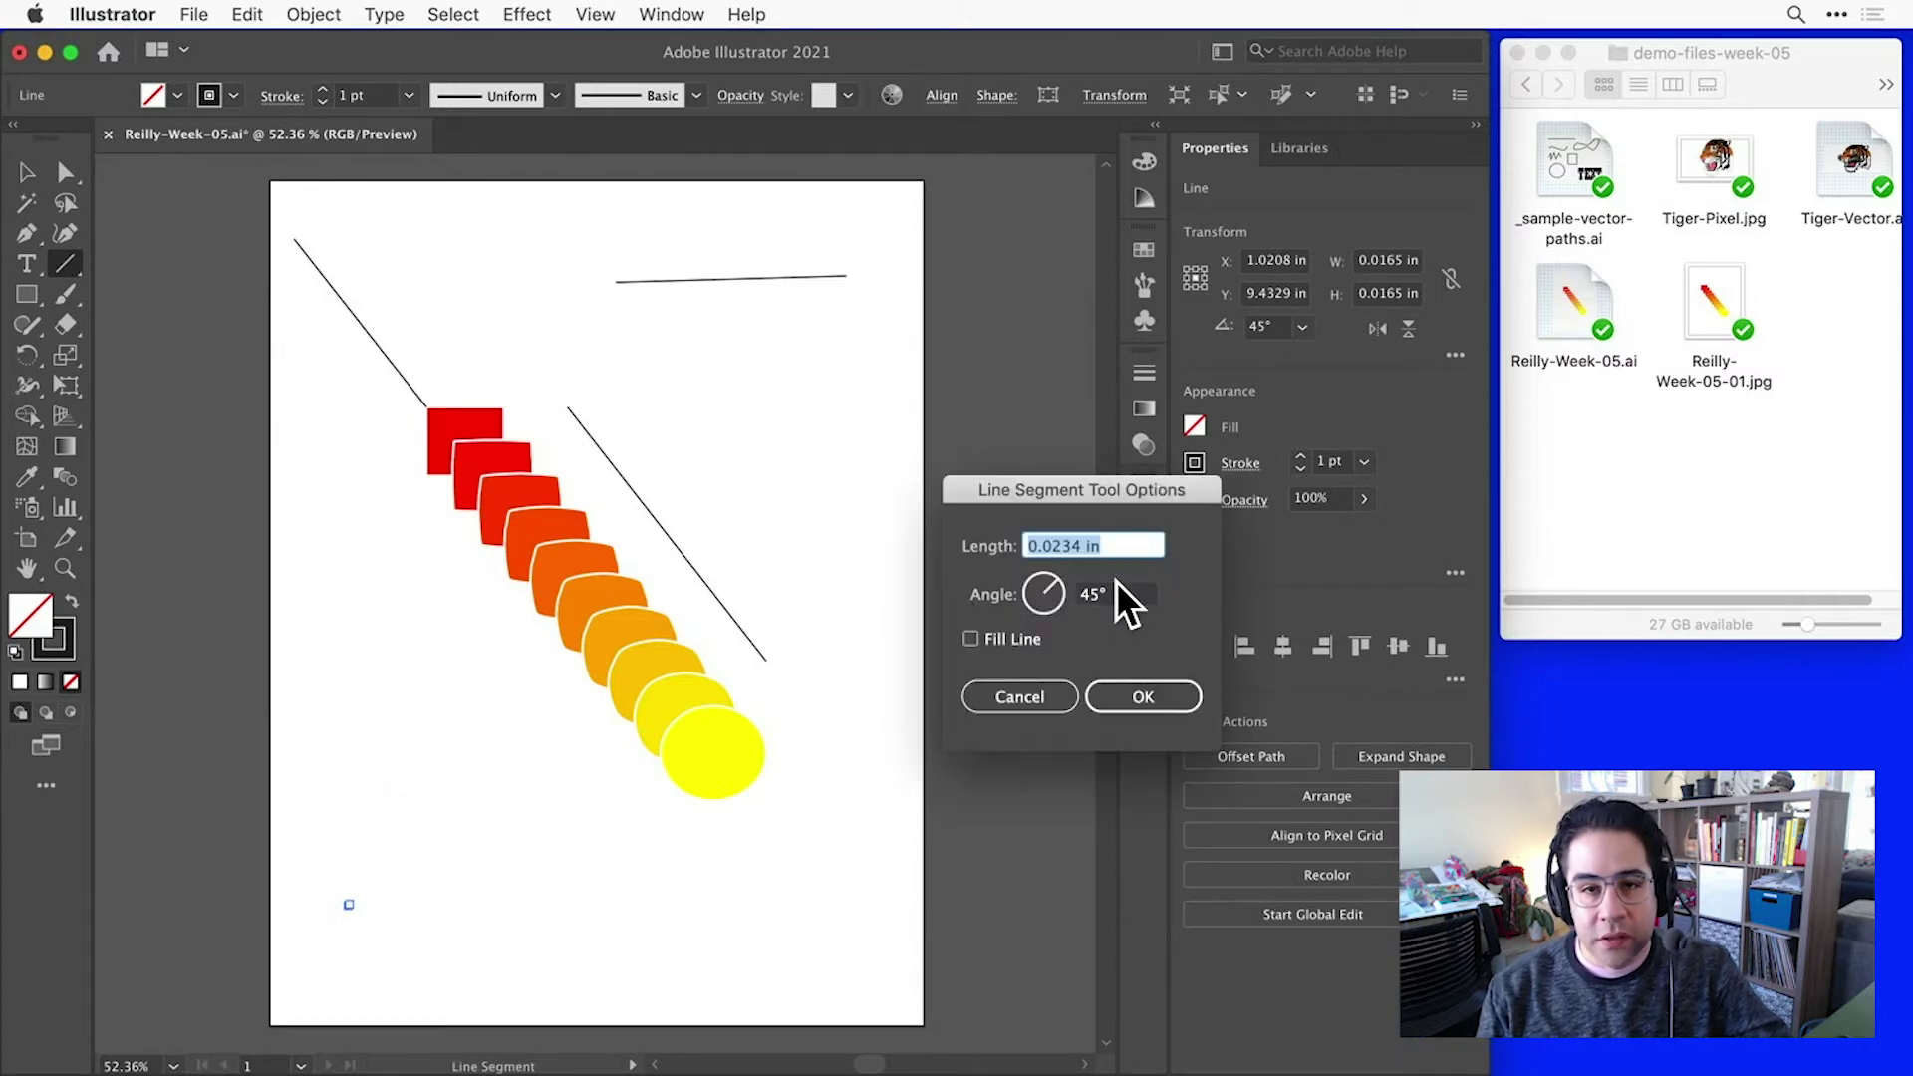
type("5")
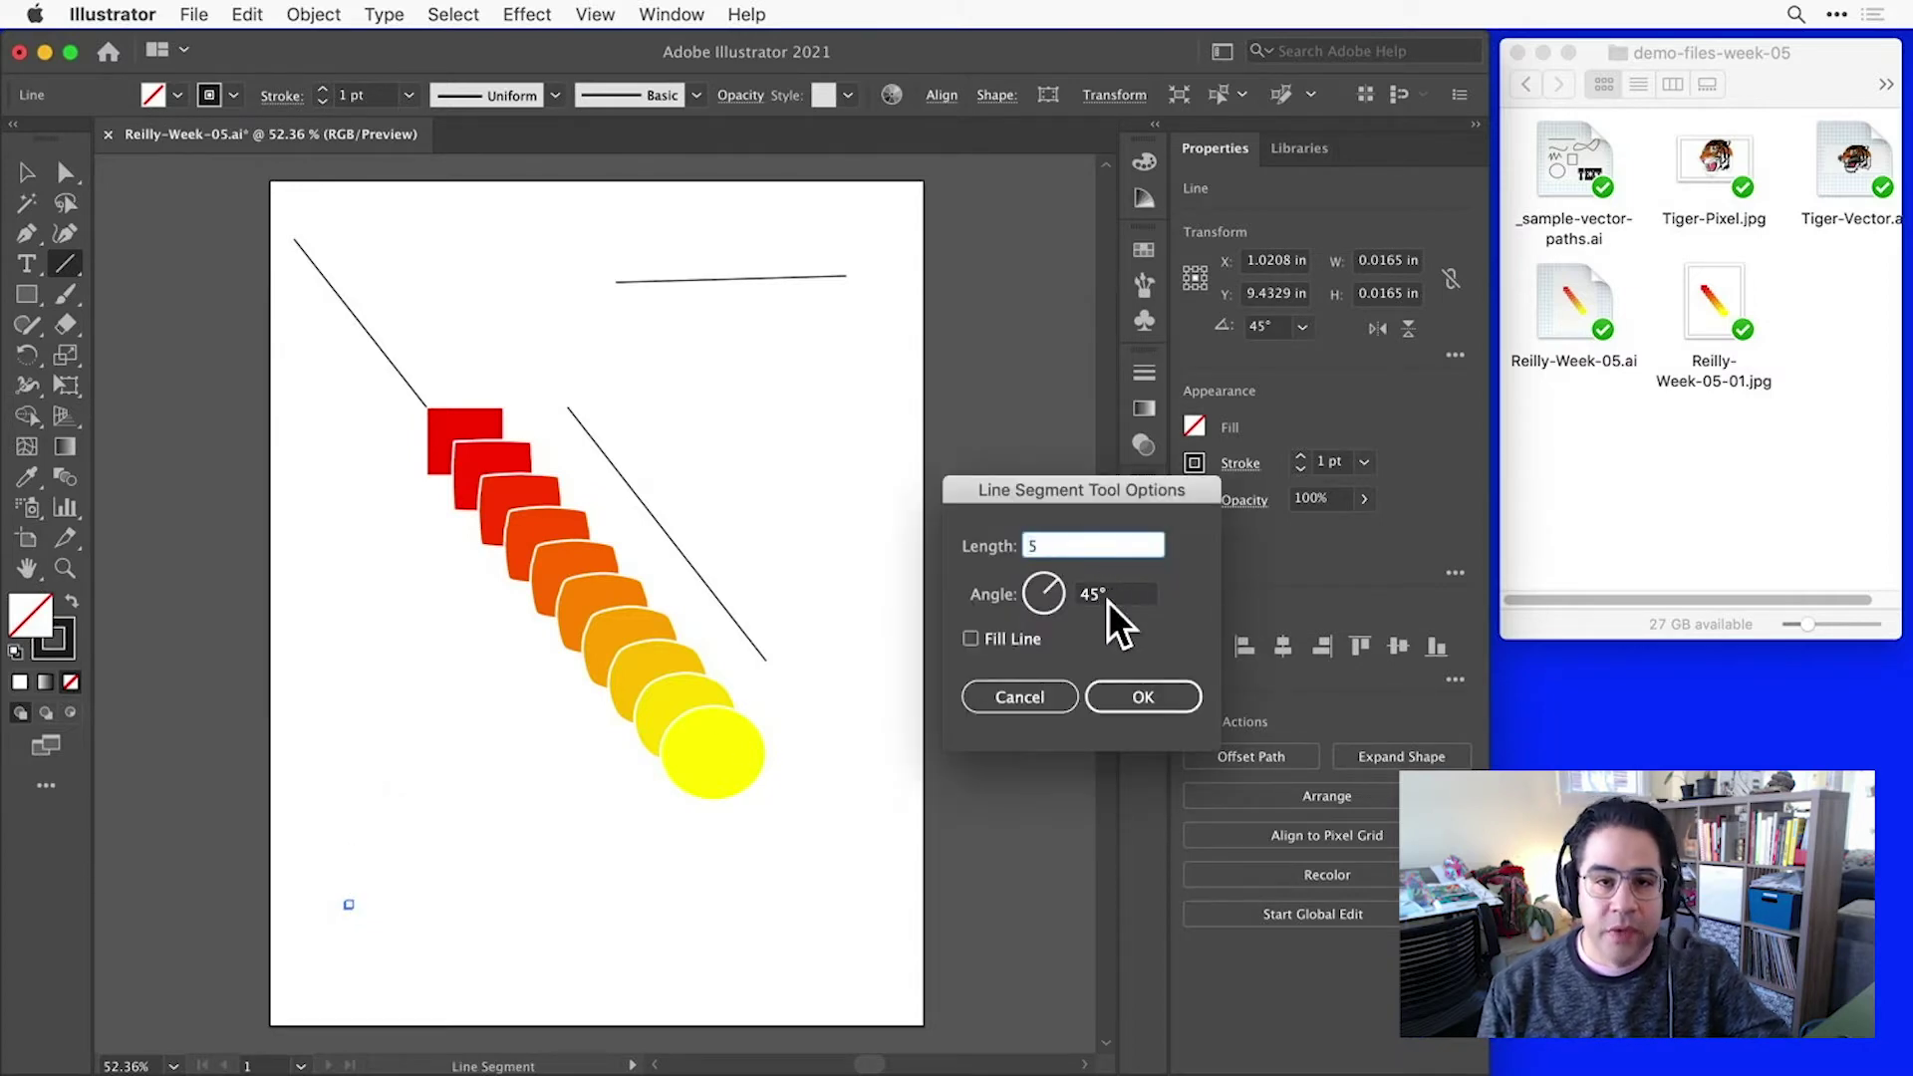
key("Tab")
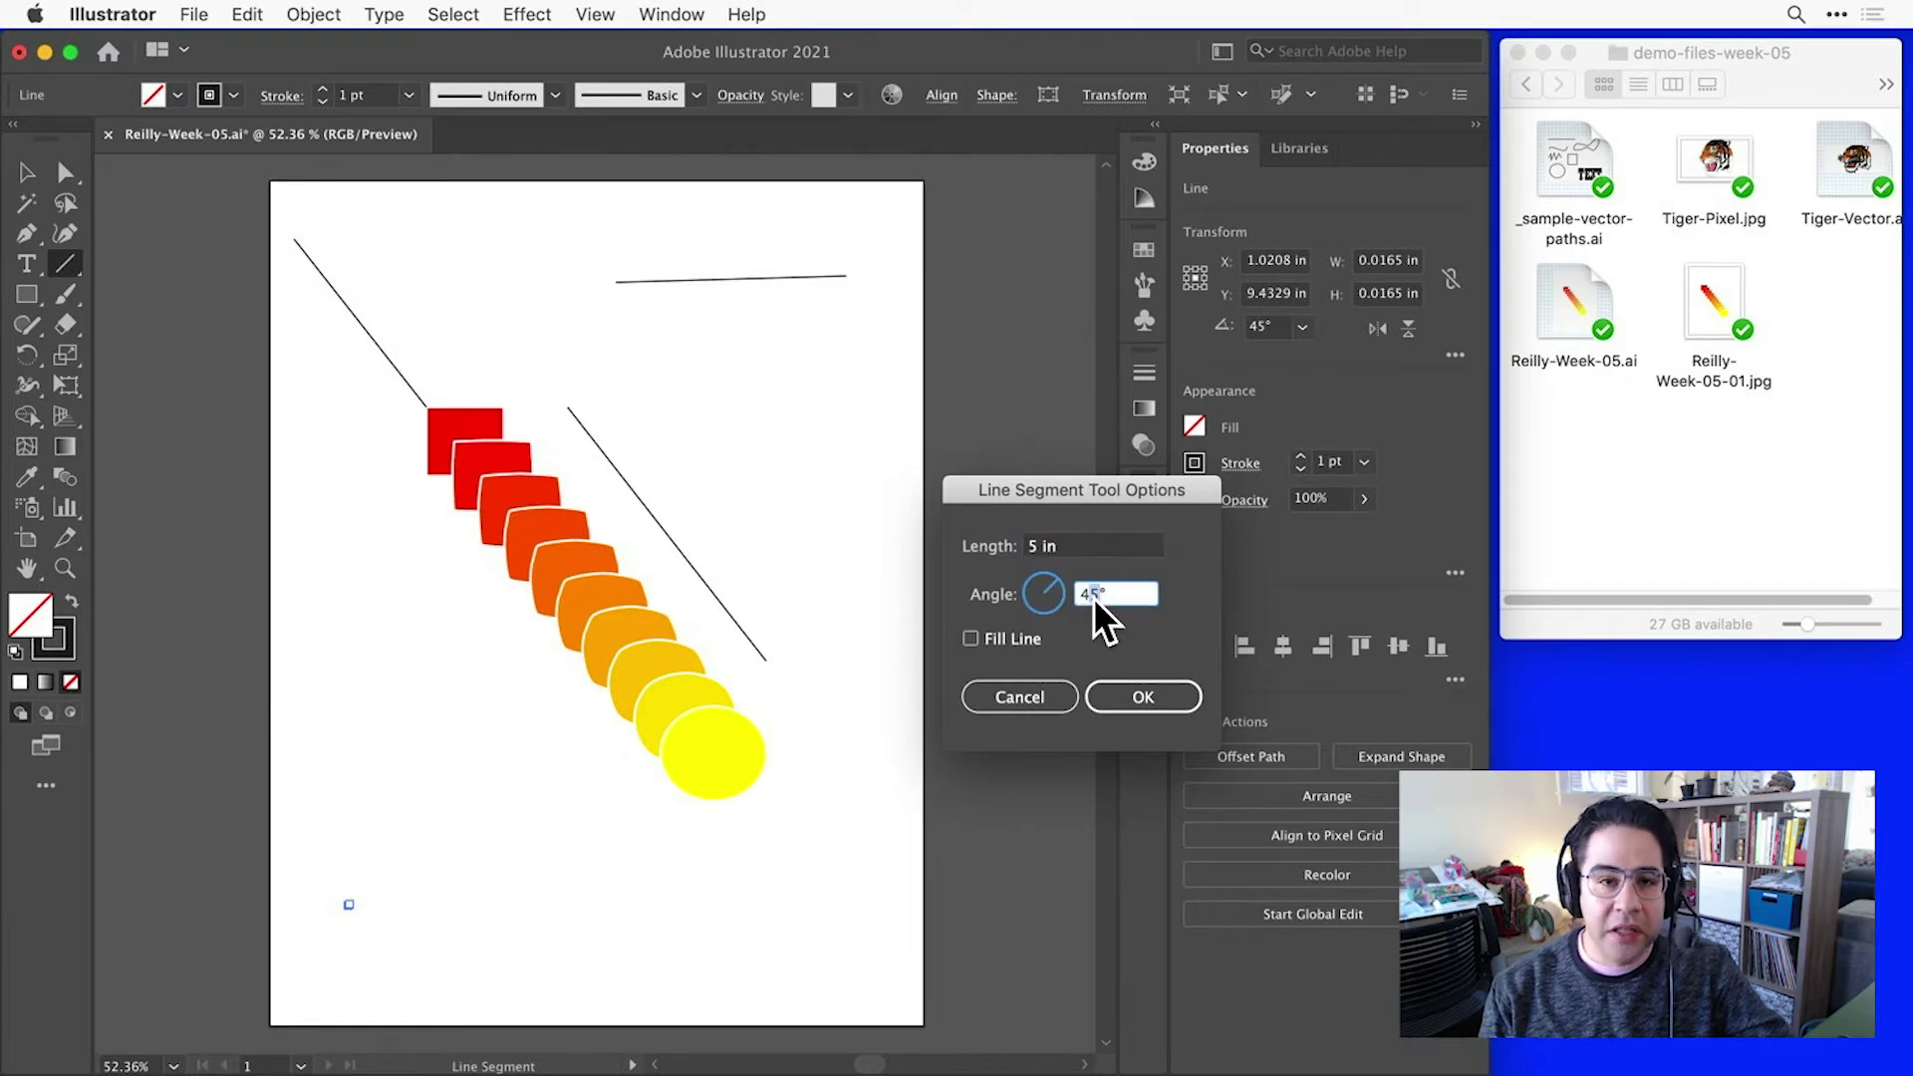
type("40")
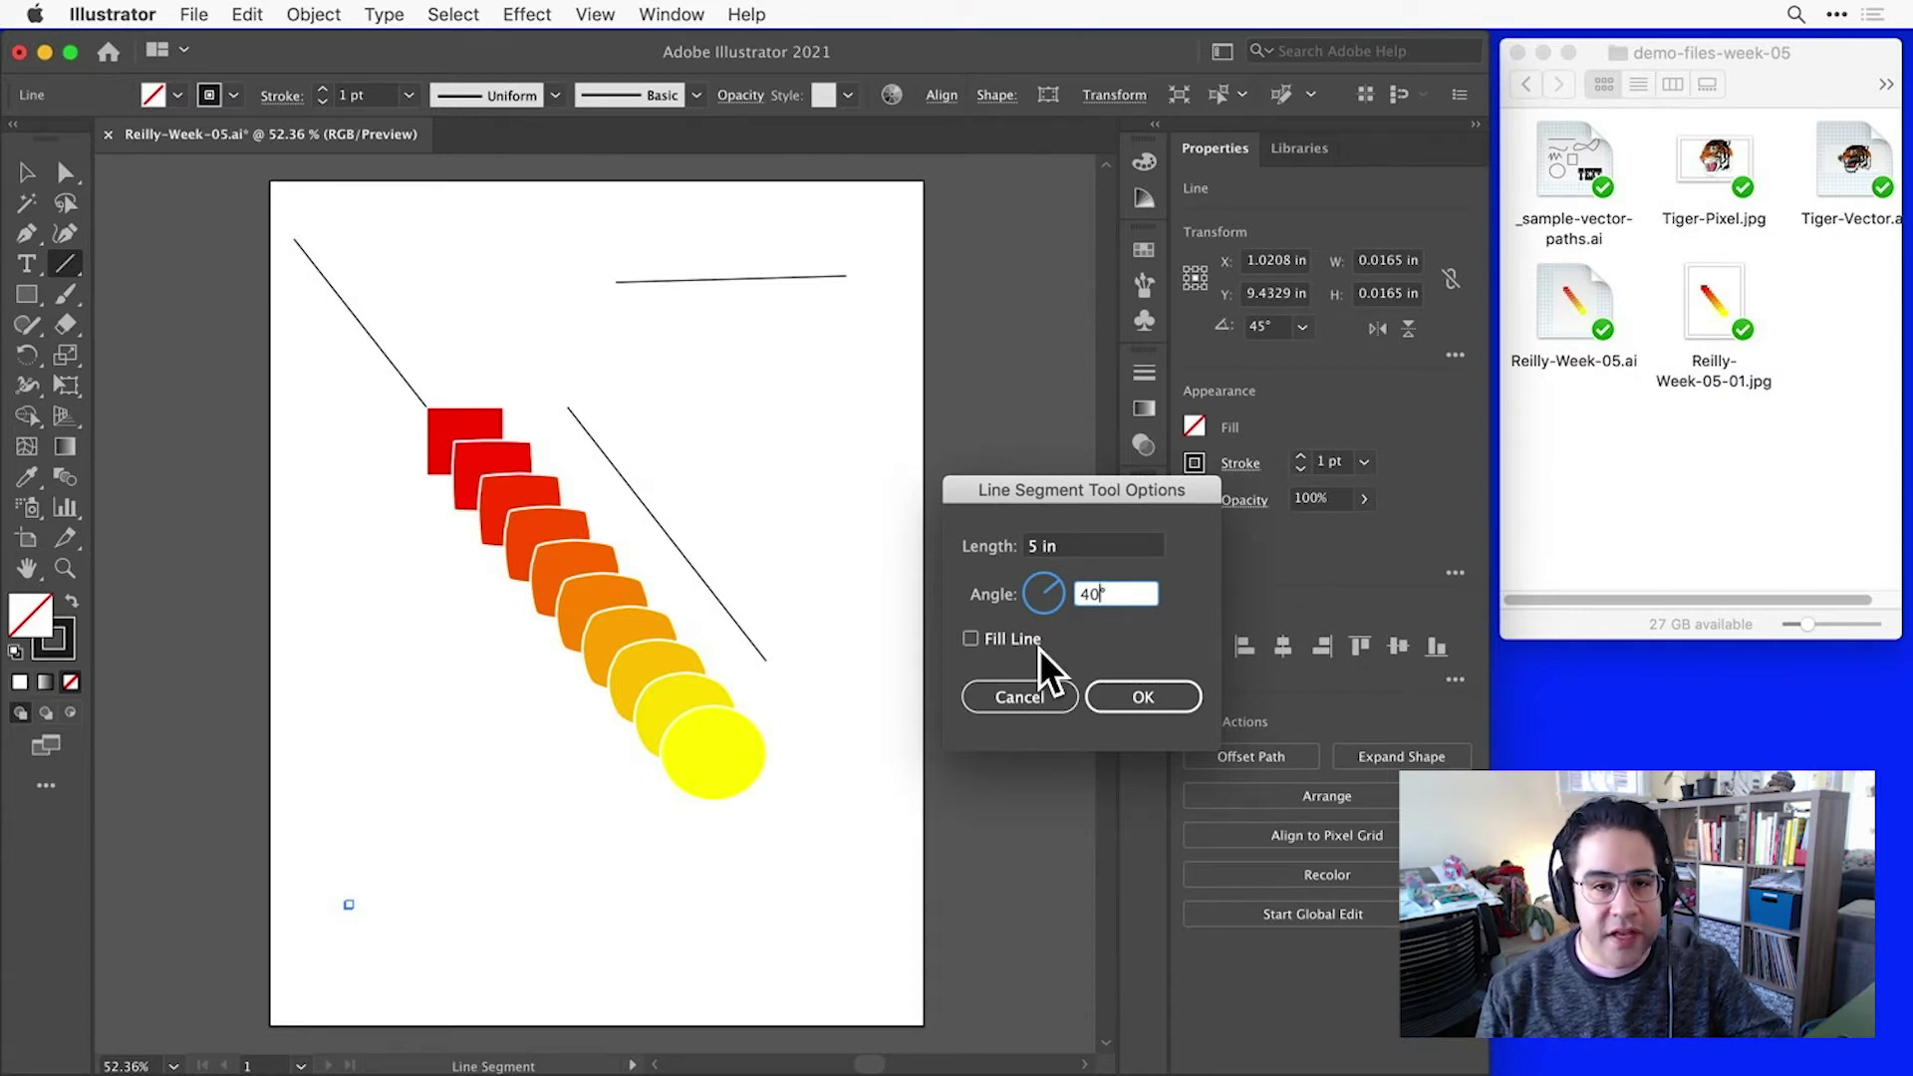
left_click(1136, 698)
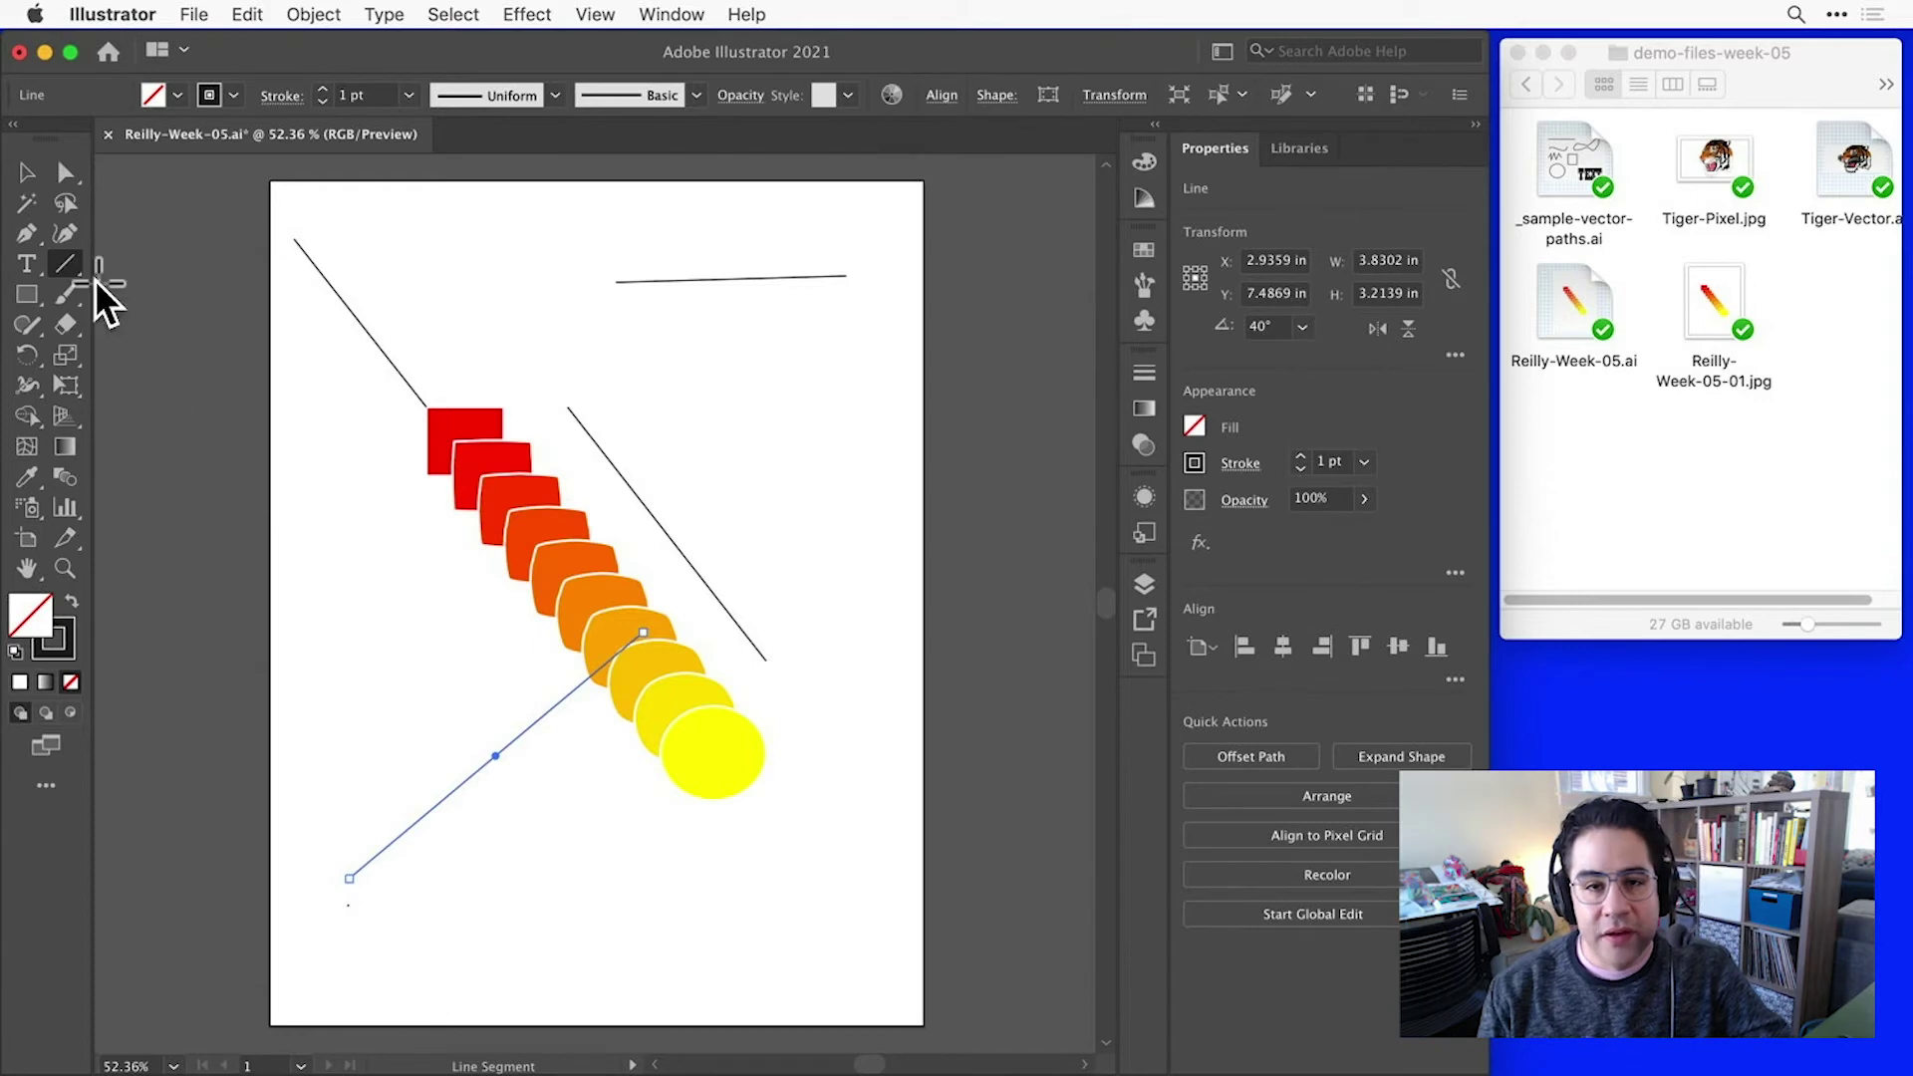
left_click(61, 269)
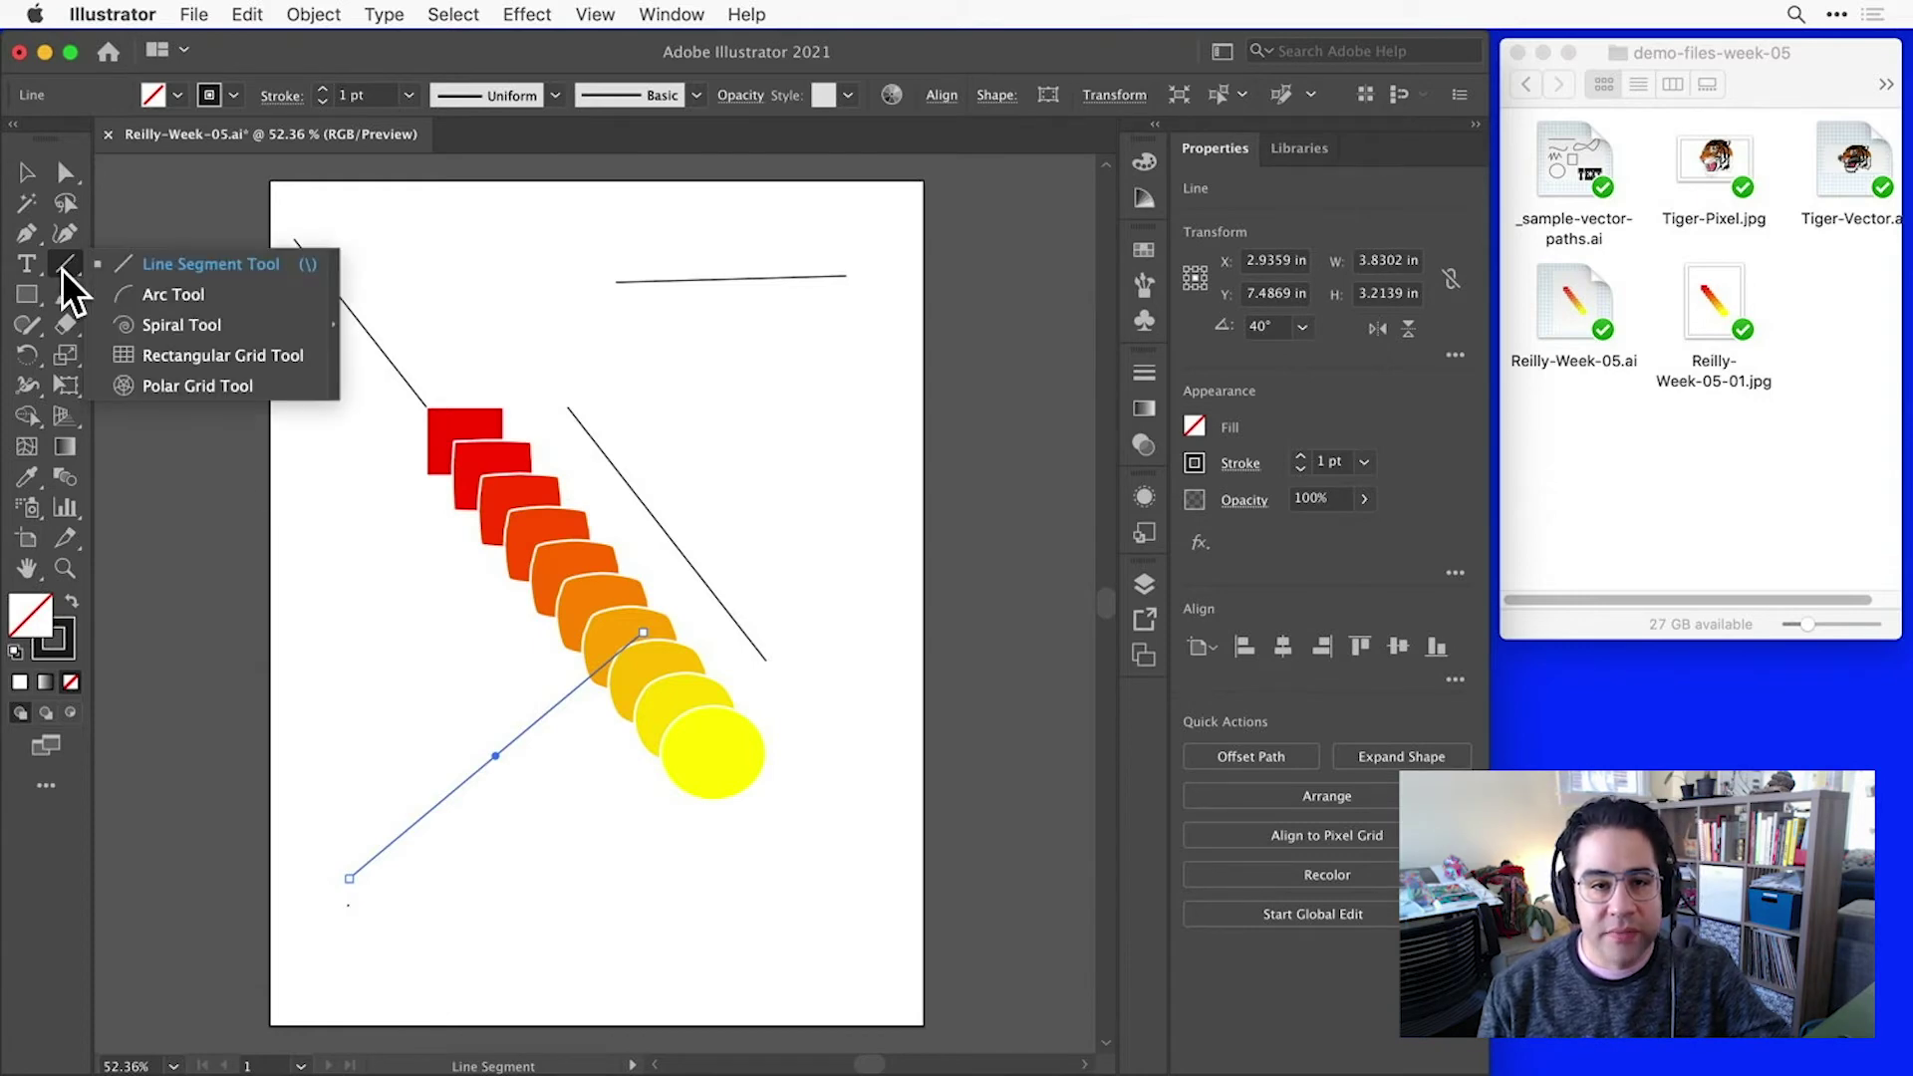
Step: Draw an arc with the Arc Tool between the diagonal line's top and bottom ends
left_click(225, 293)
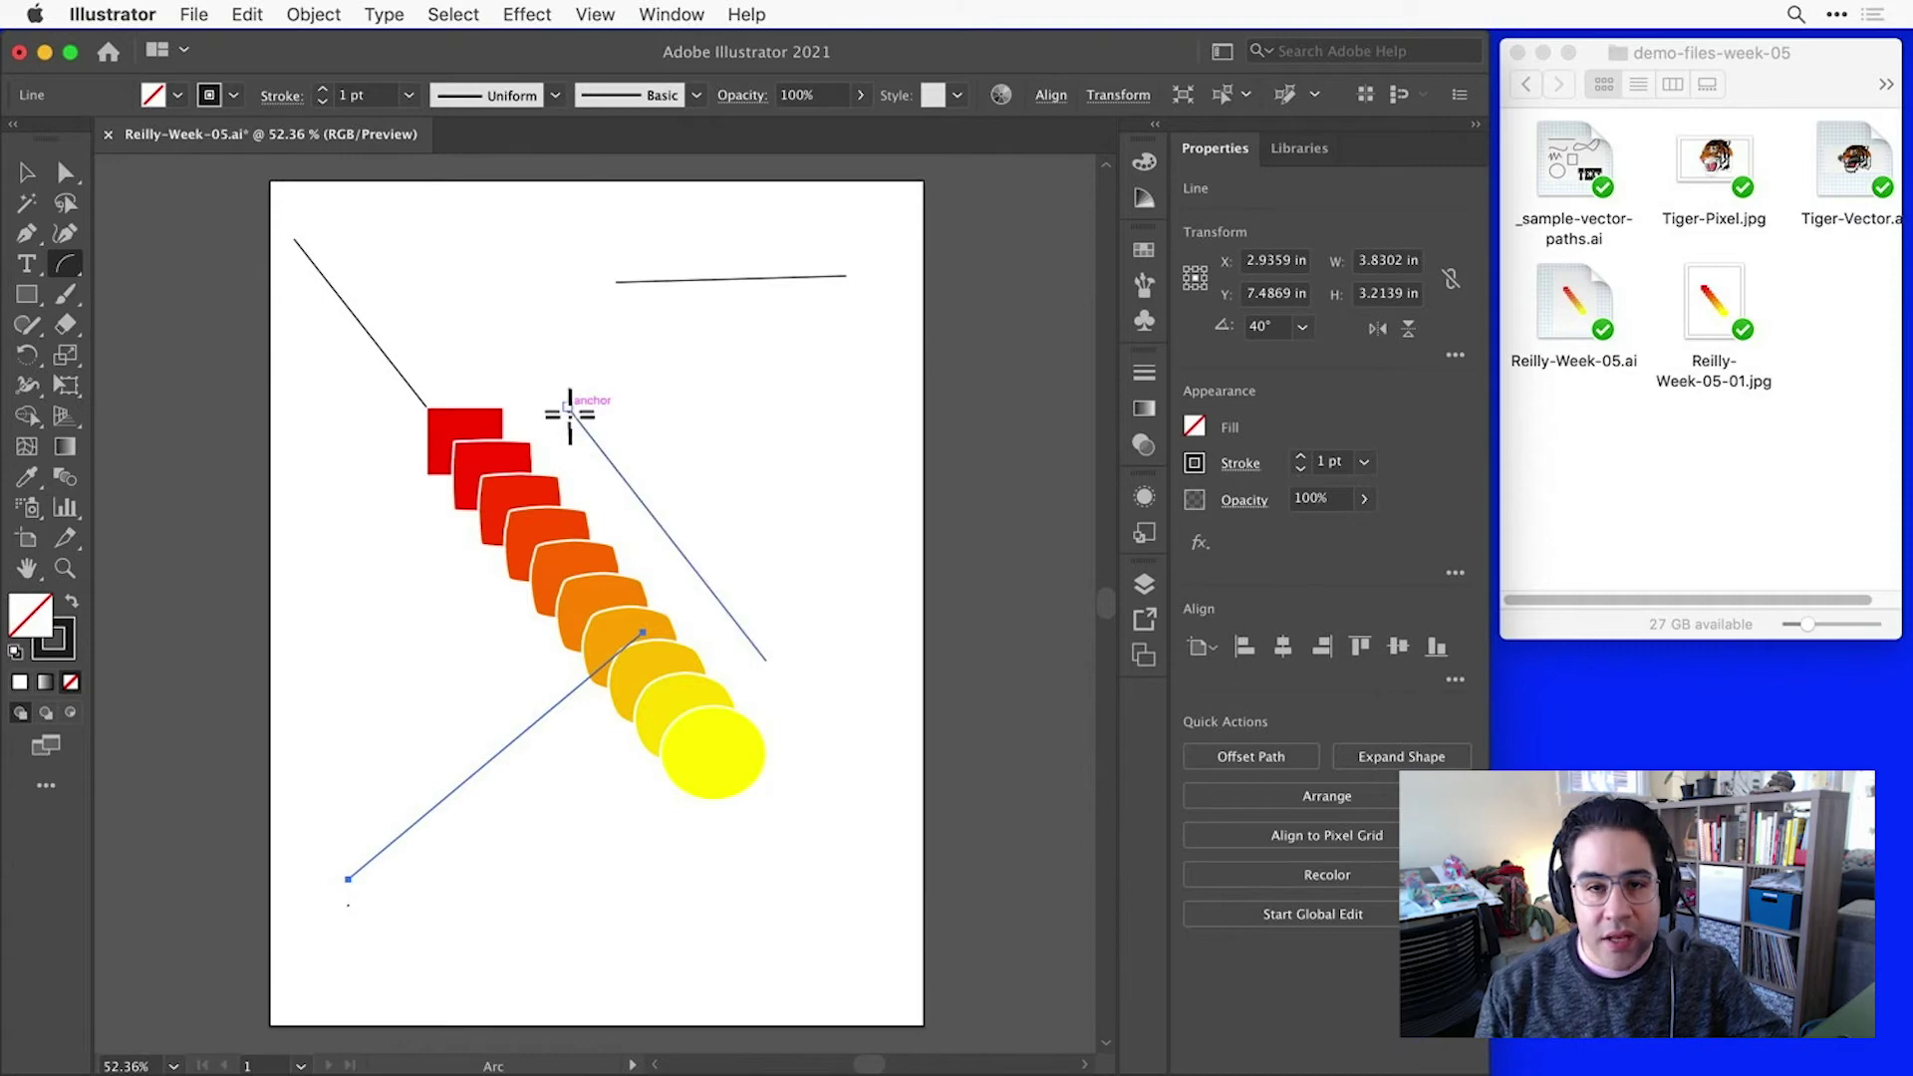
left_click_drag(568, 408, 767, 661)
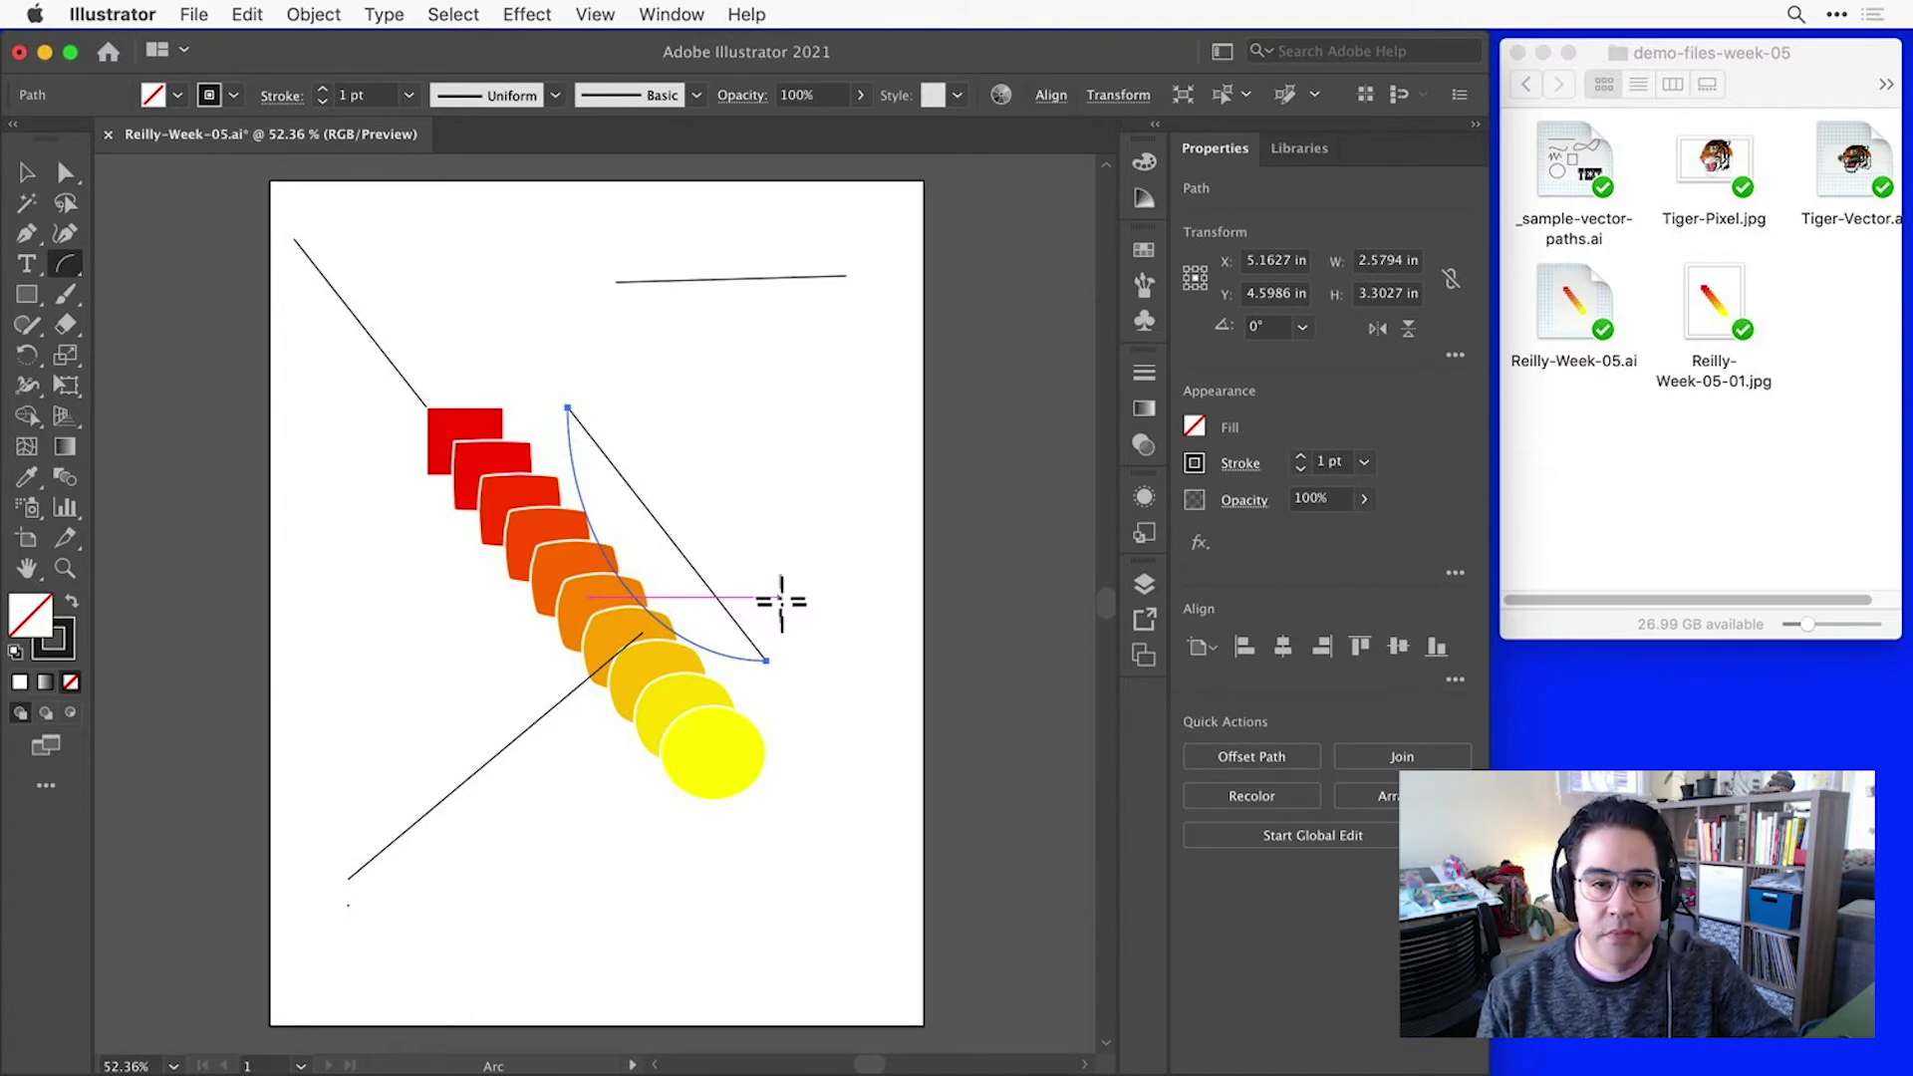
Step: In Arc Segment Tool Options, set the reference point to top left and Type to Open
double_click(69, 265)
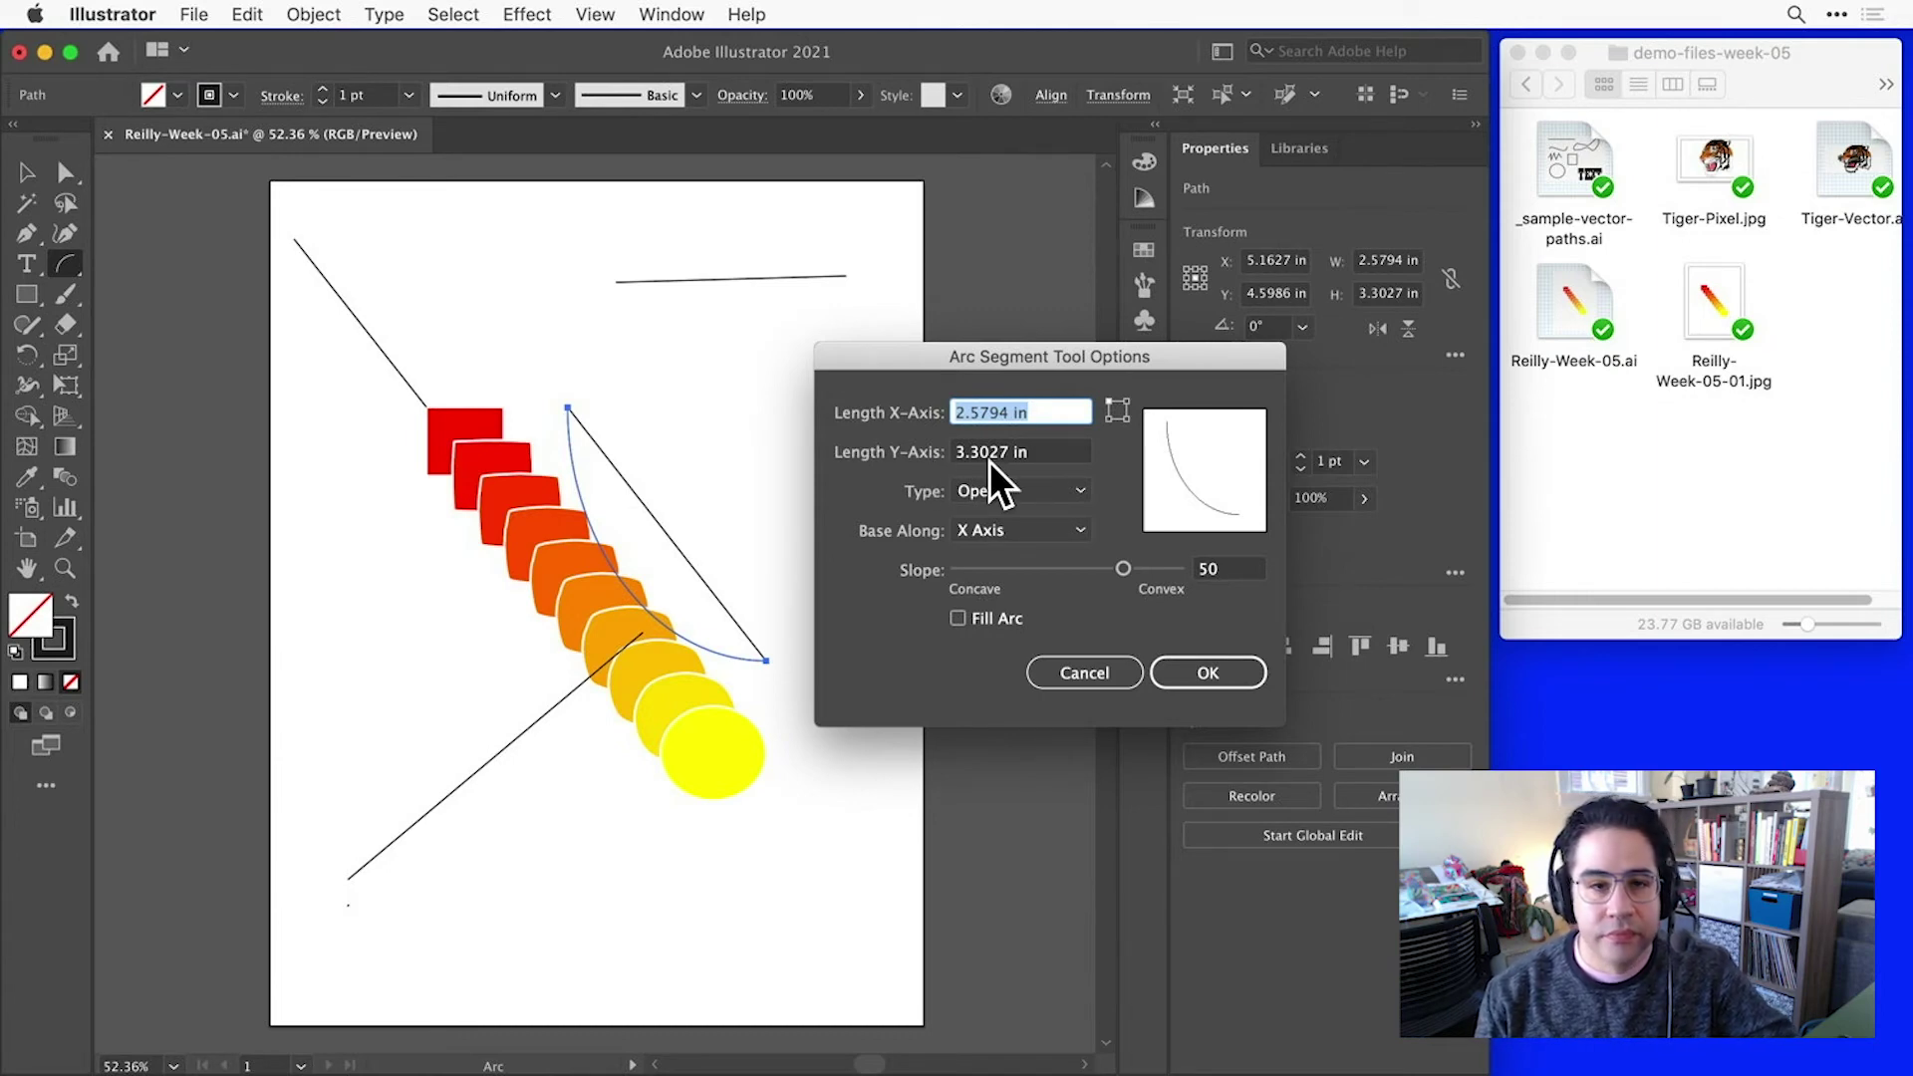
left_click(1107, 420)
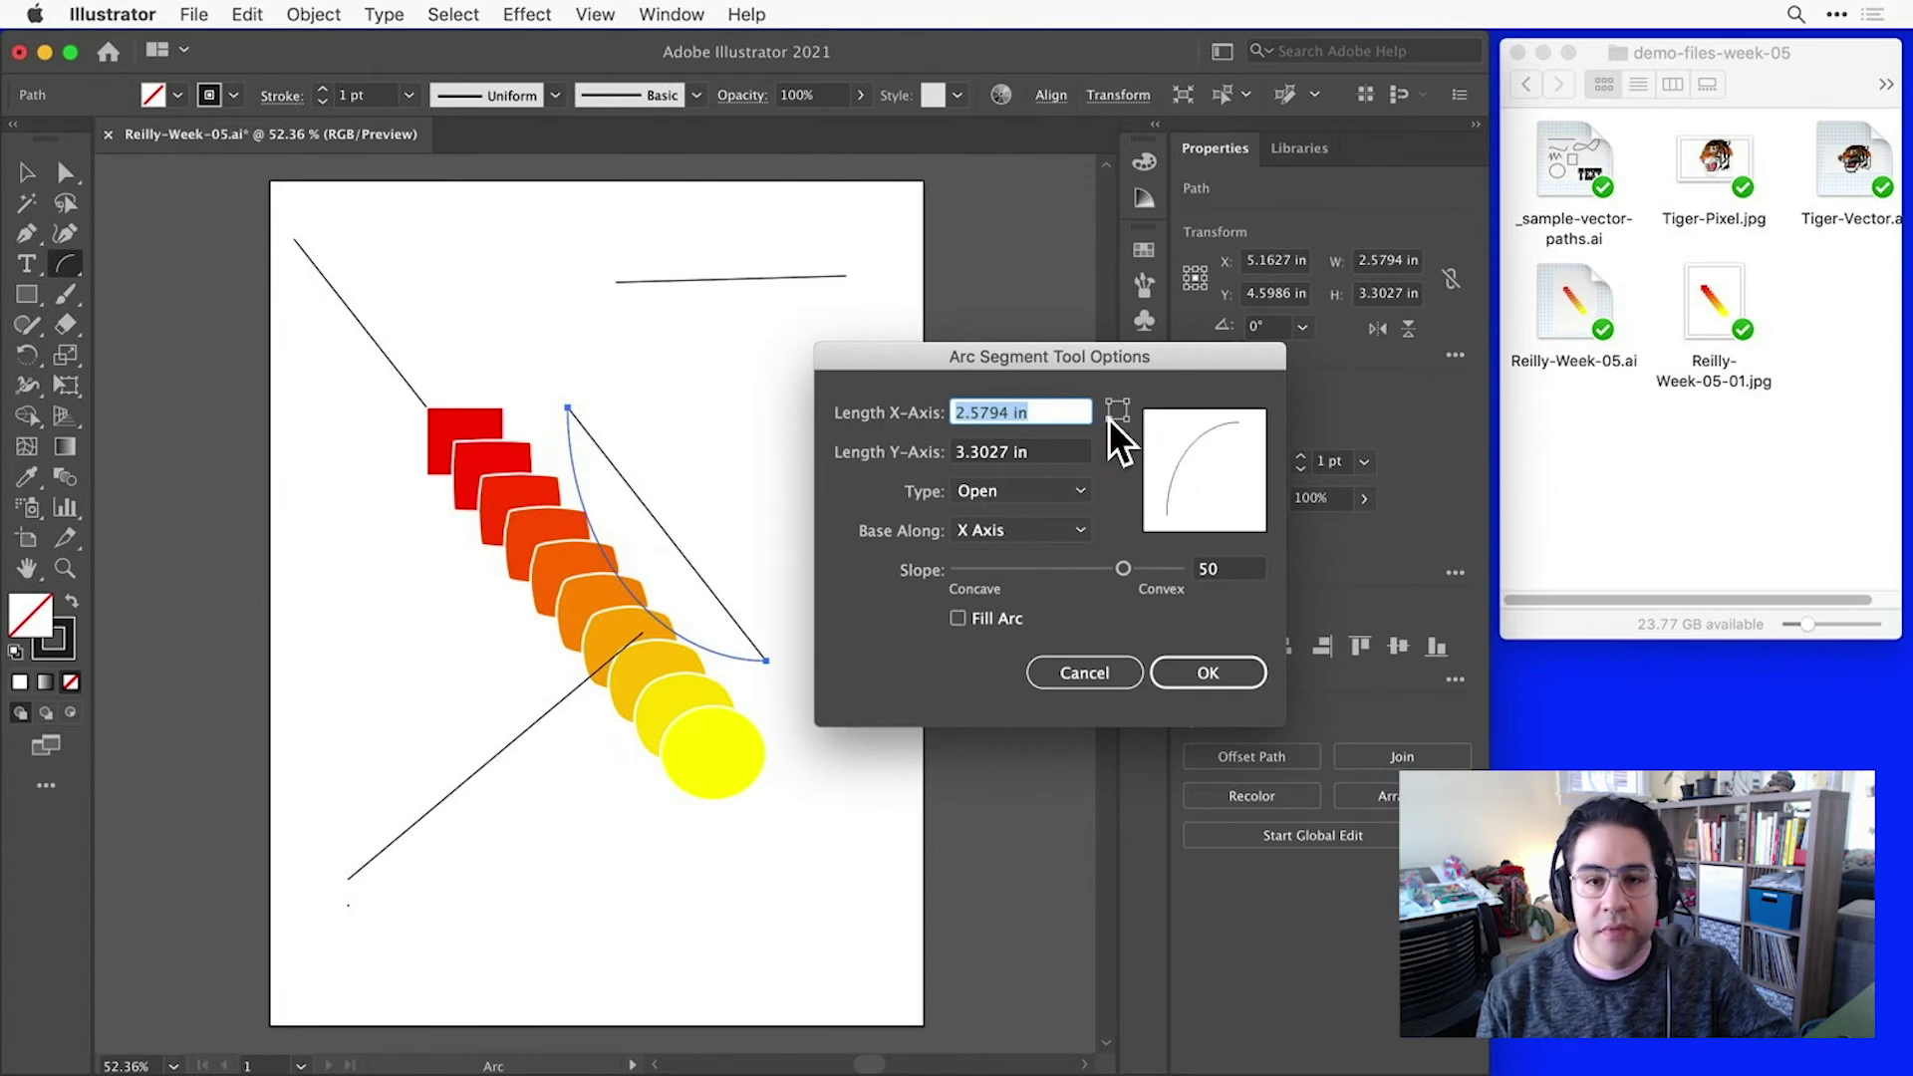
left_click(1125, 417)
left_click(1125, 403)
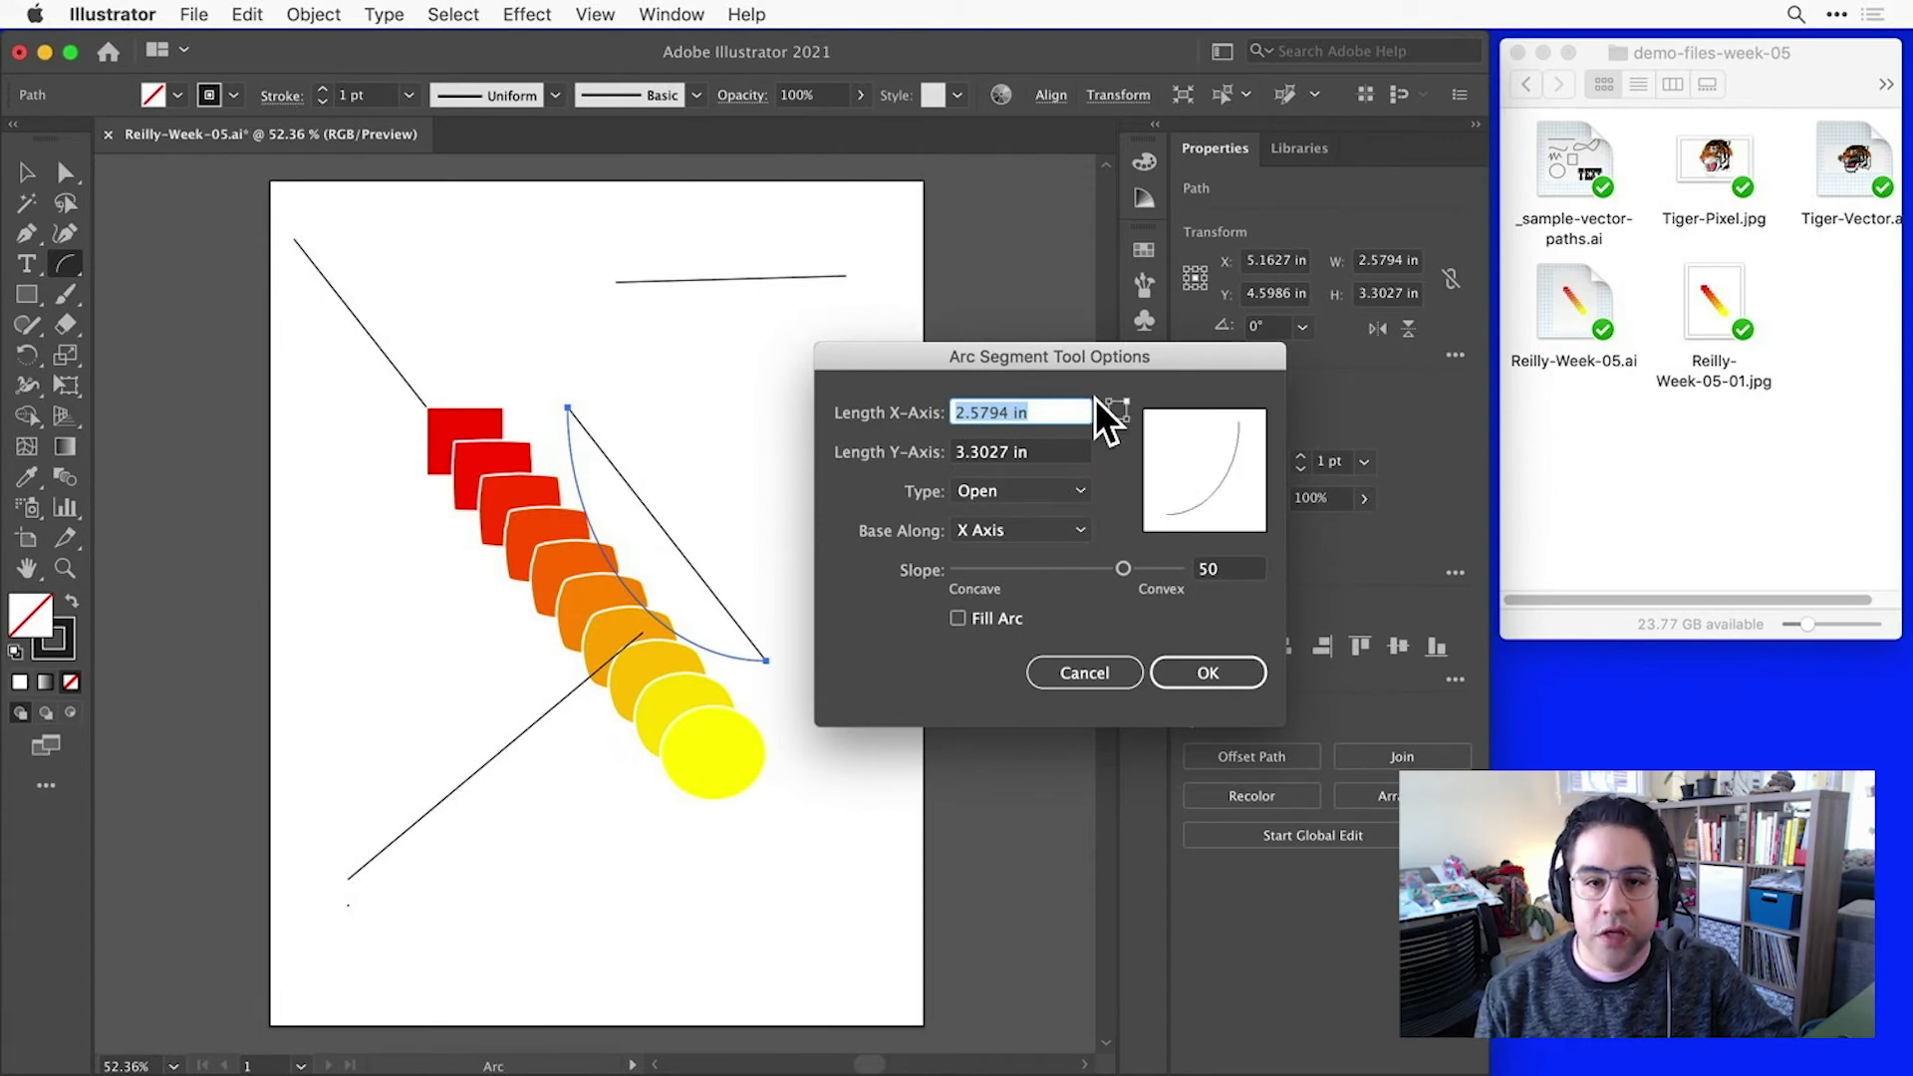
left_click(1107, 401)
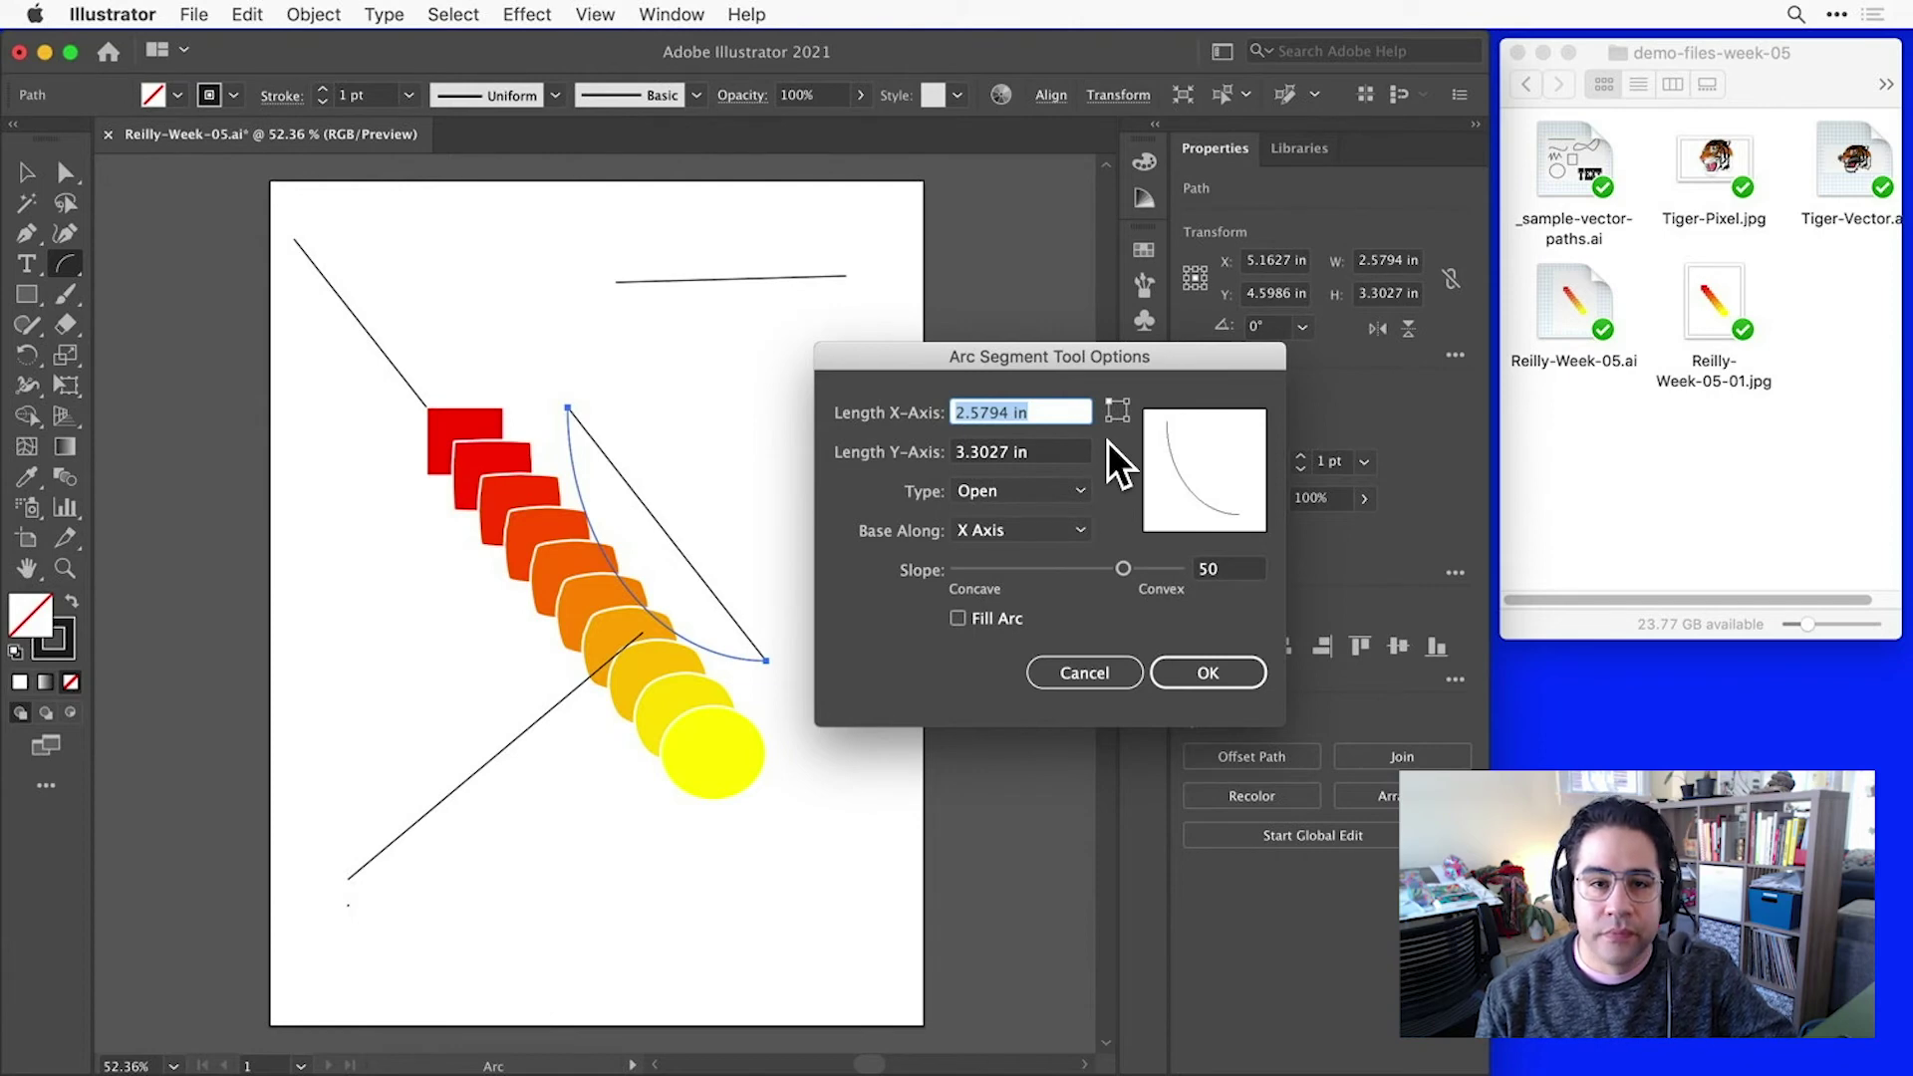
left_click(1074, 487)
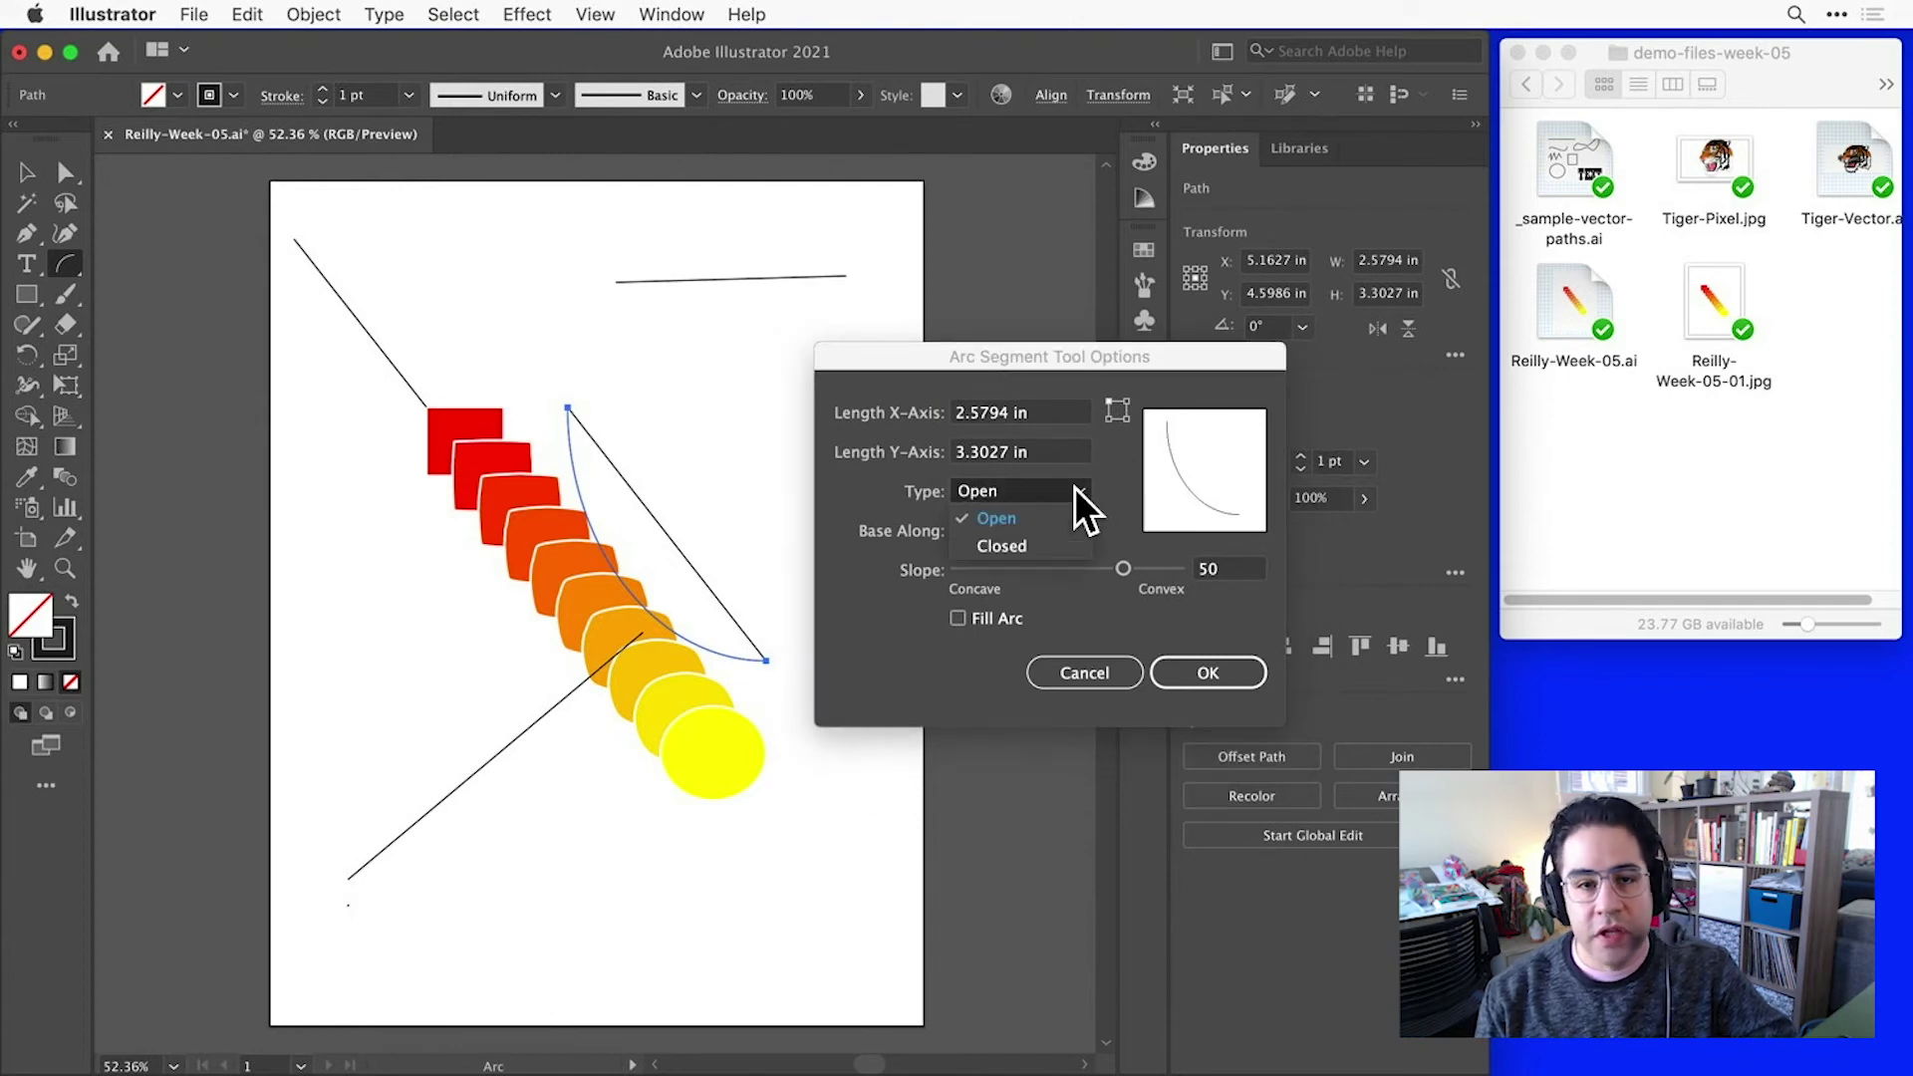
left_click(1058, 546)
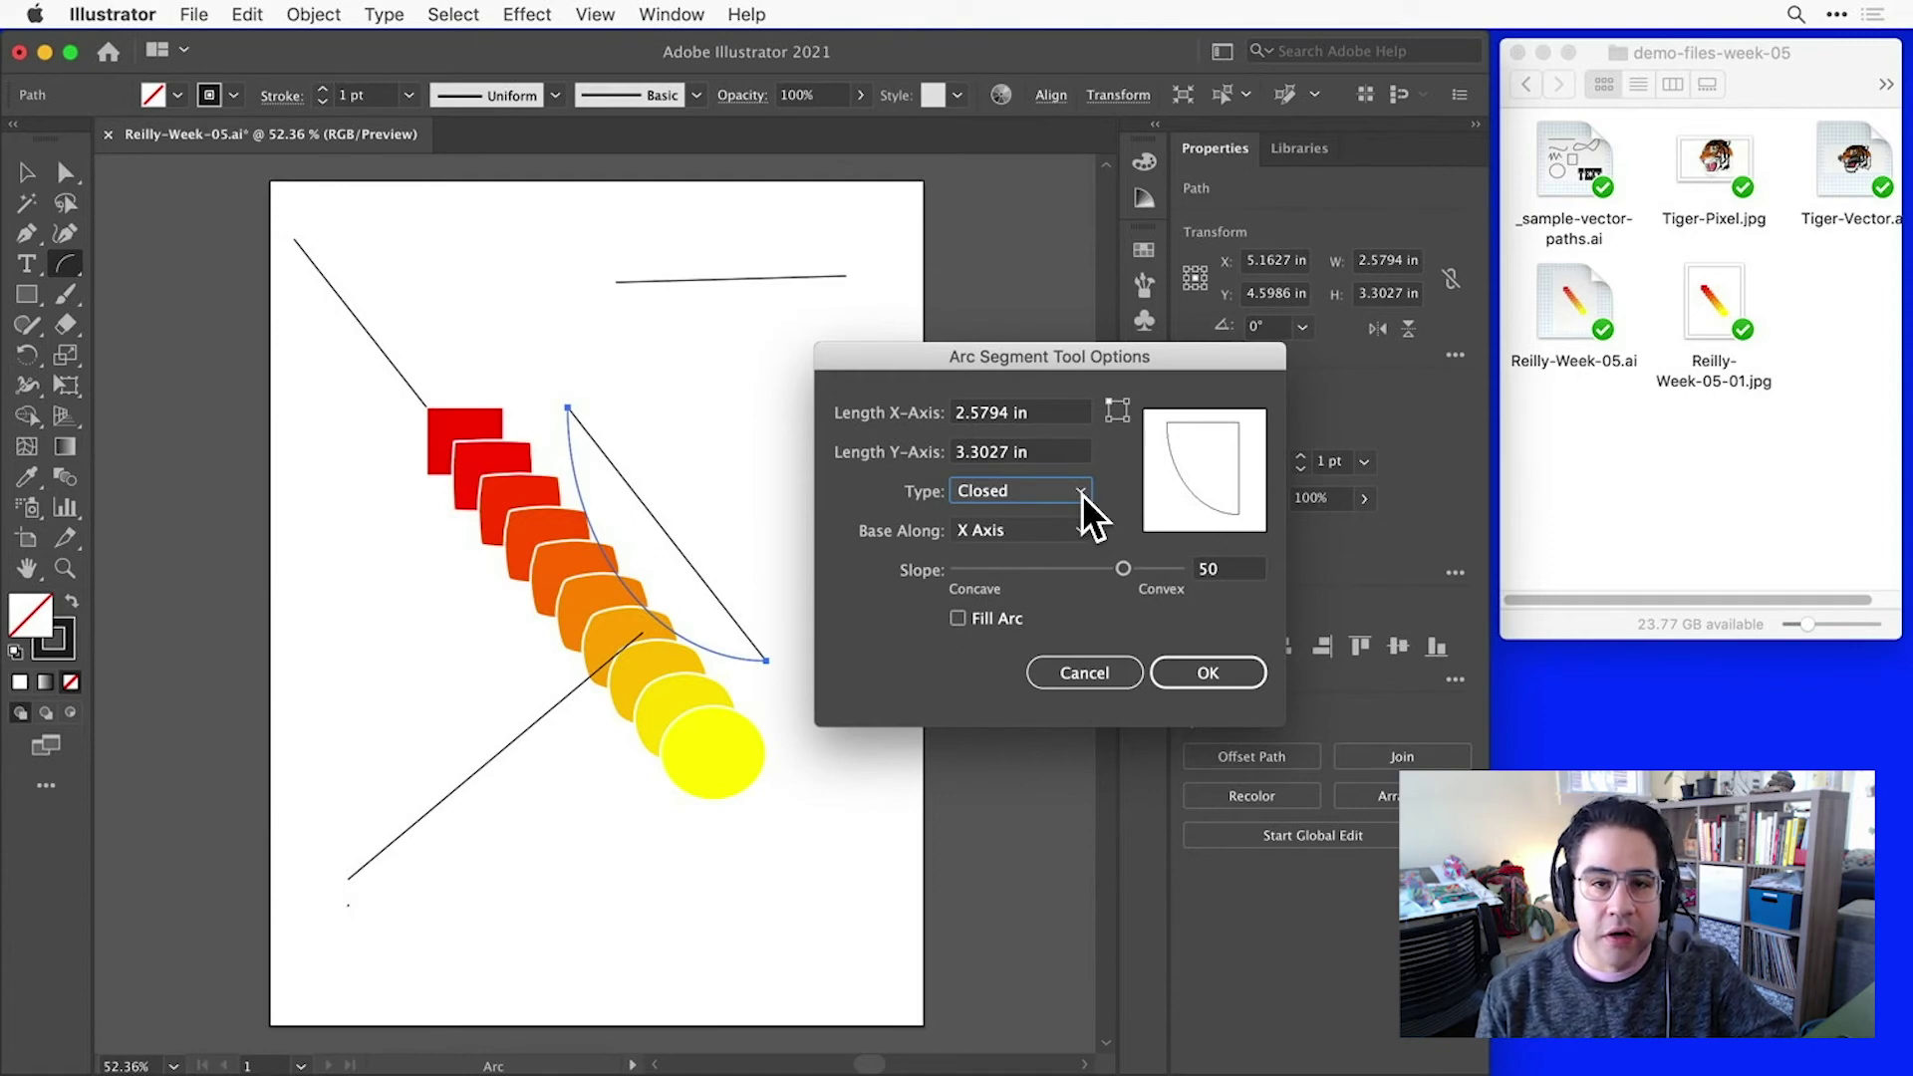
left_click(1081, 494)
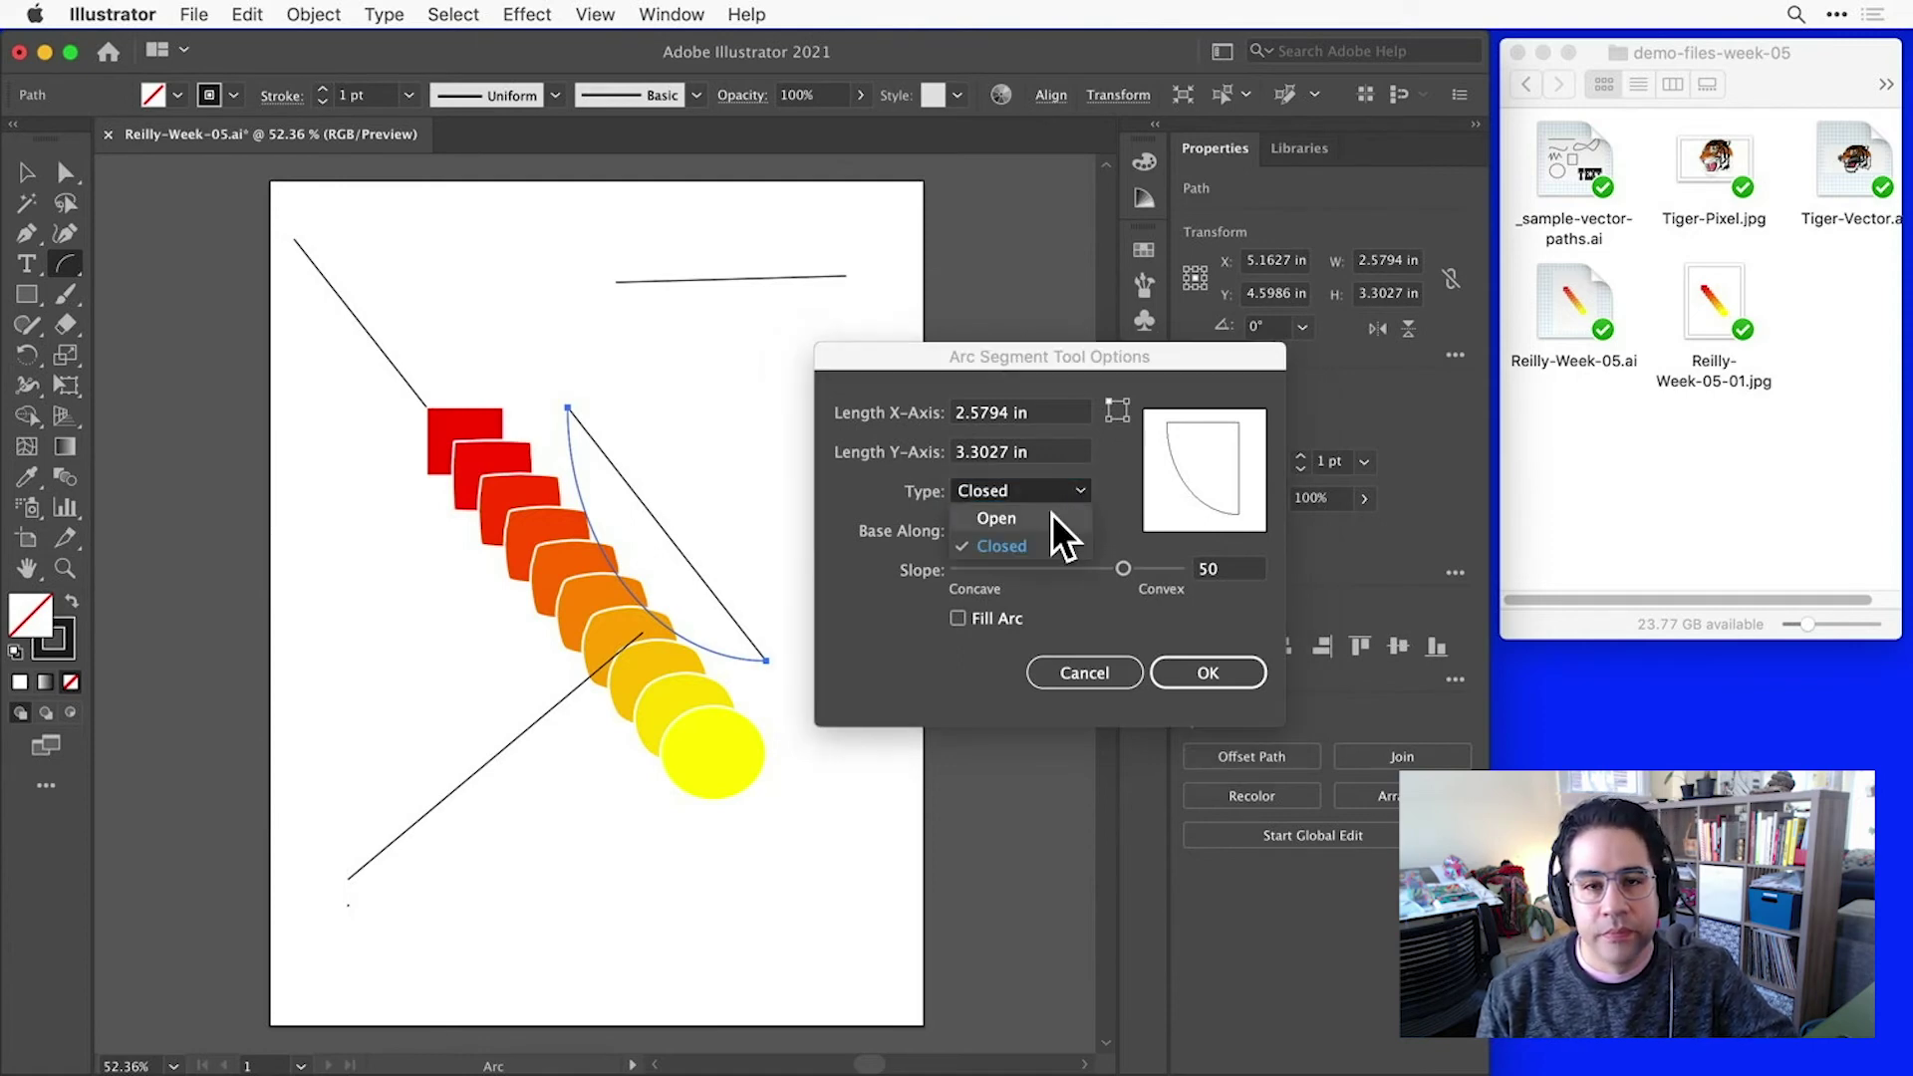
left_click(1052, 514)
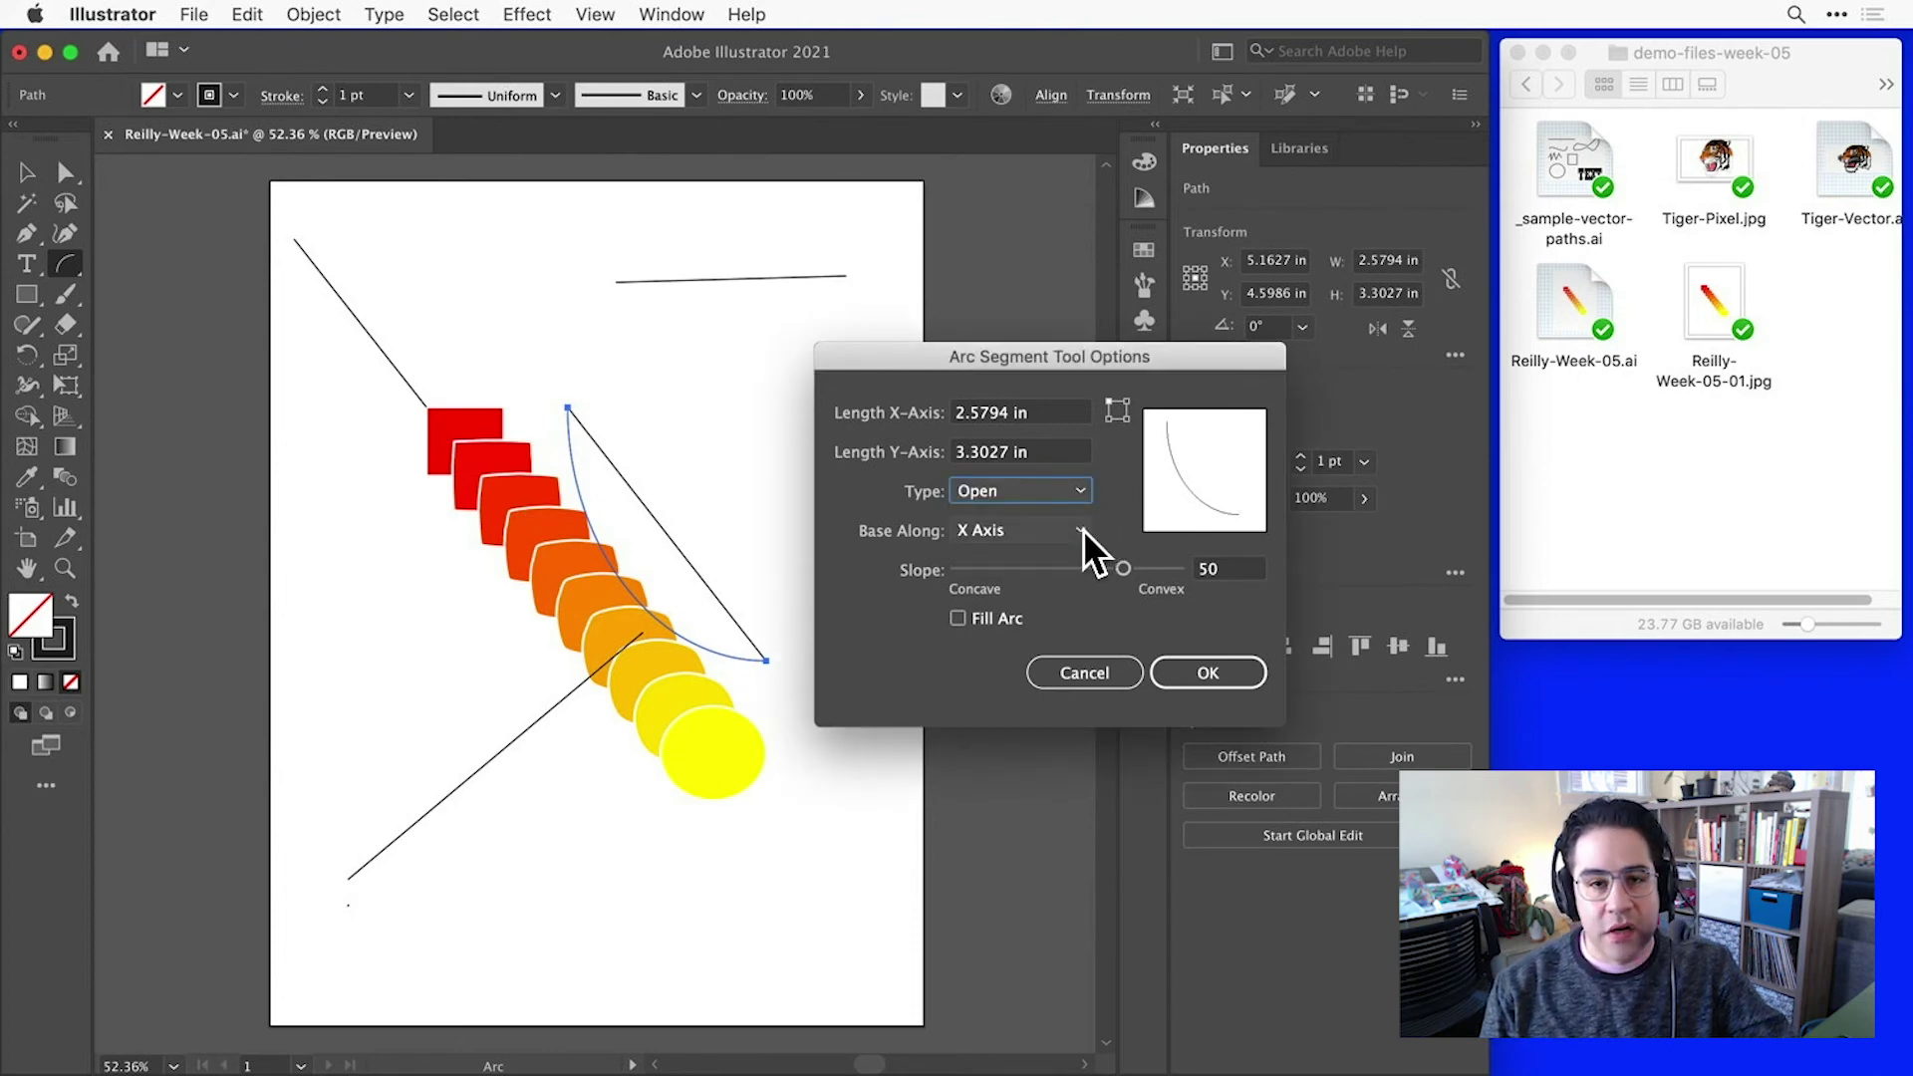
Step: Base the arc along the X Axis with a concave slope of -50, and confirm
left_click(1080, 529)
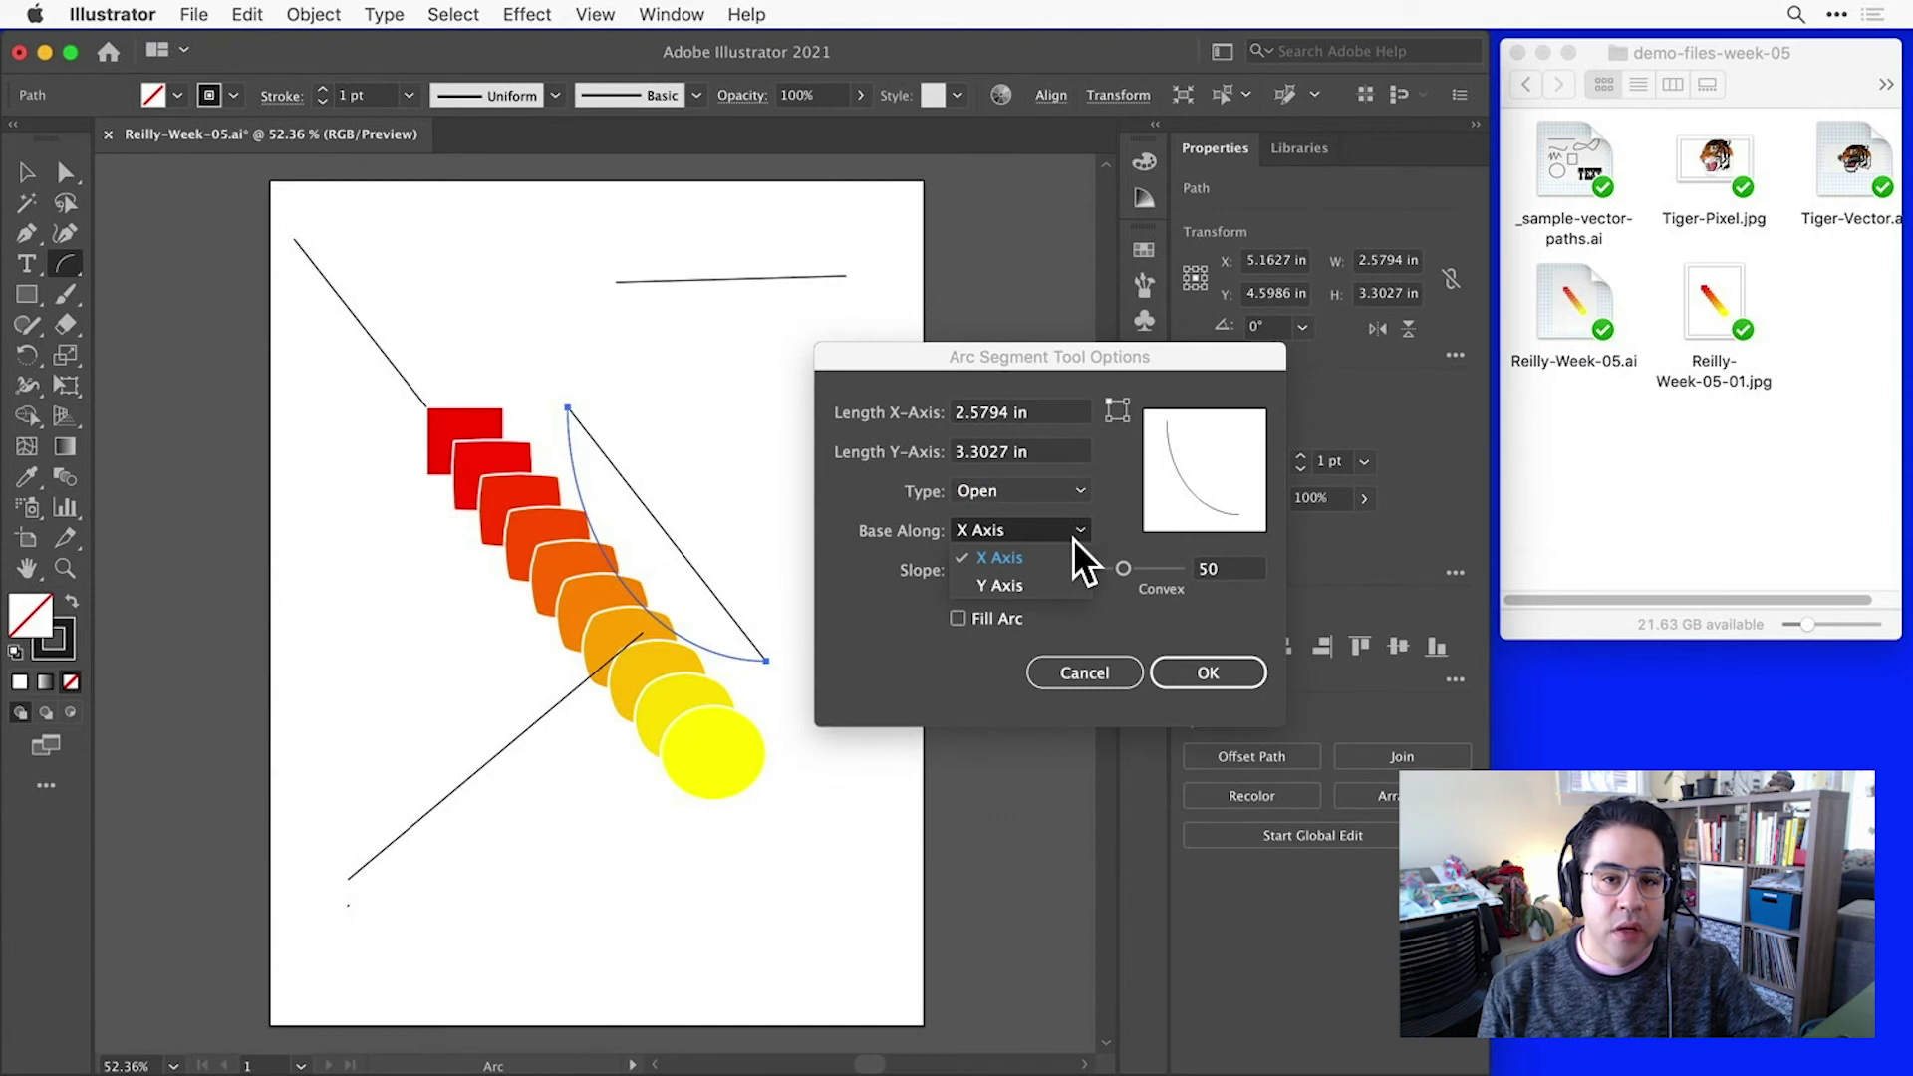
left_click(1072, 576)
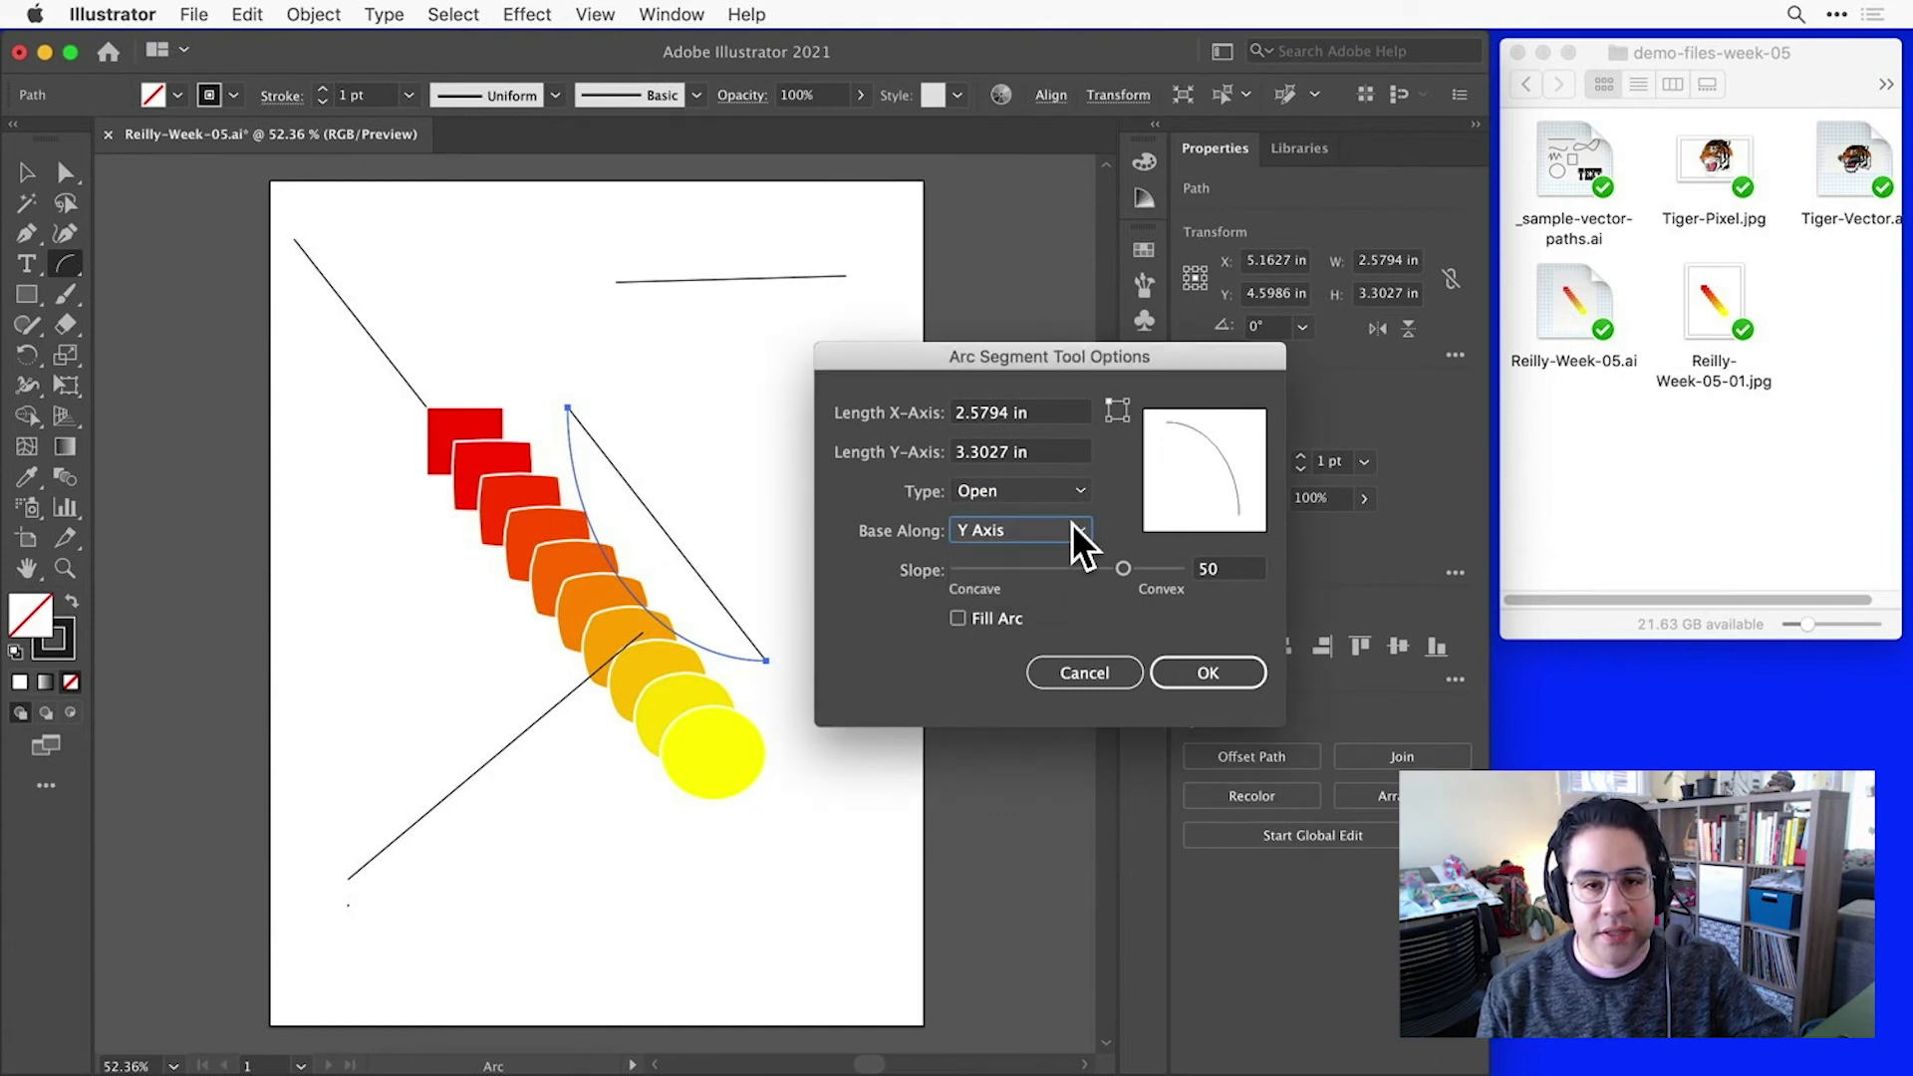
left_click(1072, 523)
left_click(1067, 550)
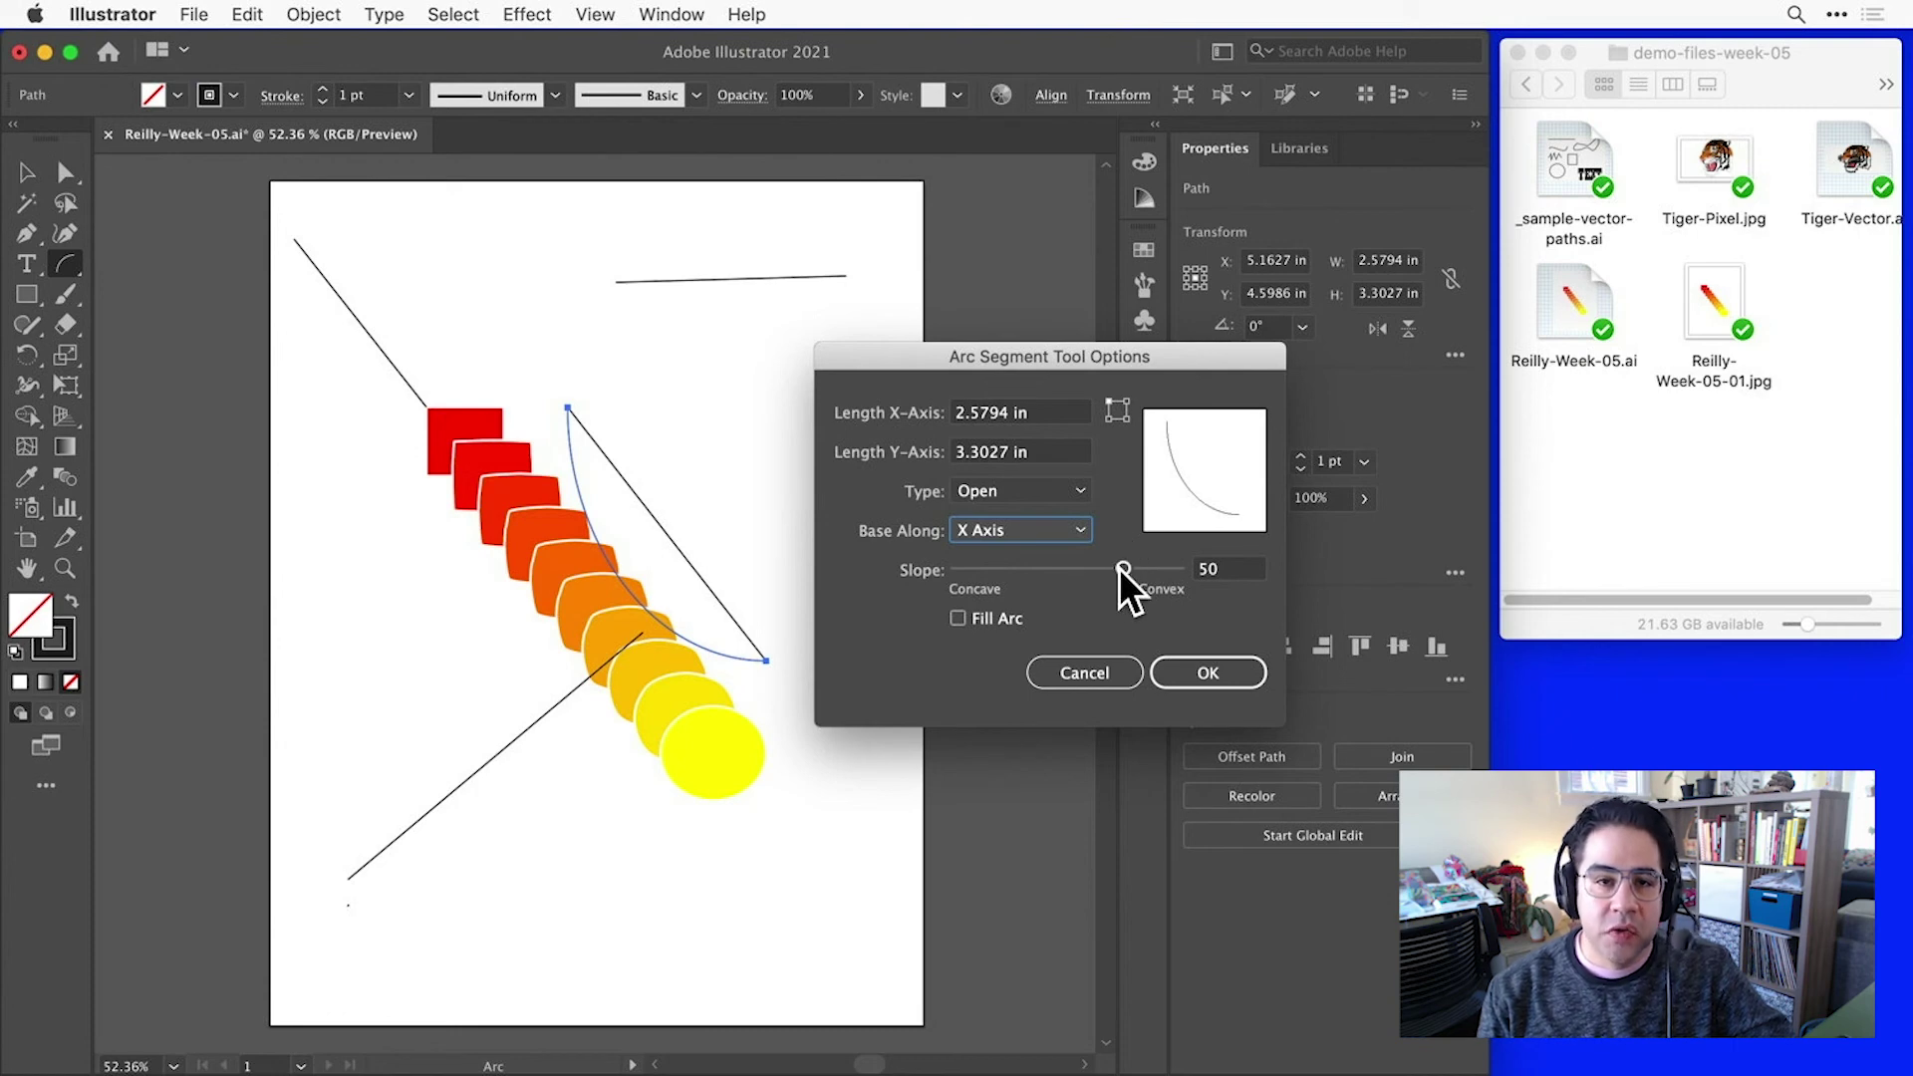
left_click_drag(1119, 568, 1021, 559)
mouse_move(1018, 561)
left_mouse_down()
mouse_move(983, 564)
mouse_move(1008, 566)
left_mouse_up()
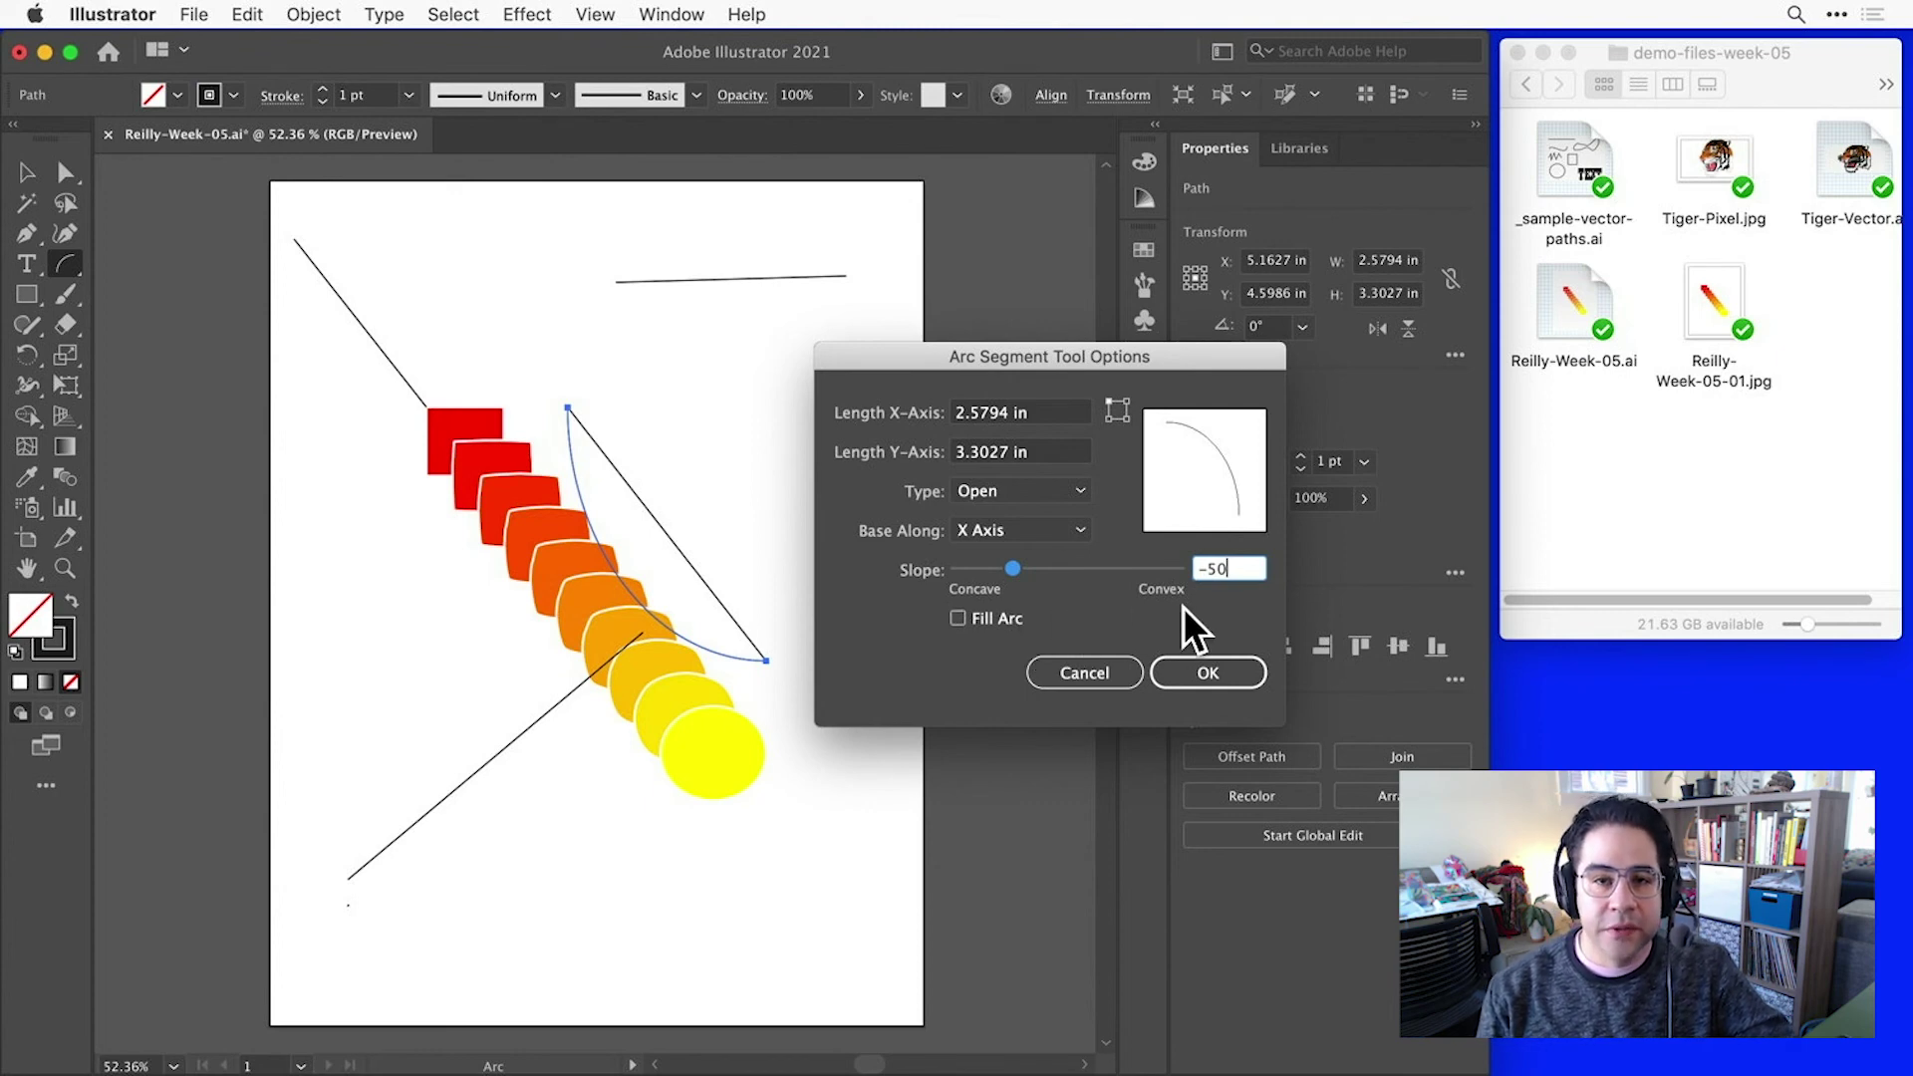
left_click(1222, 674)
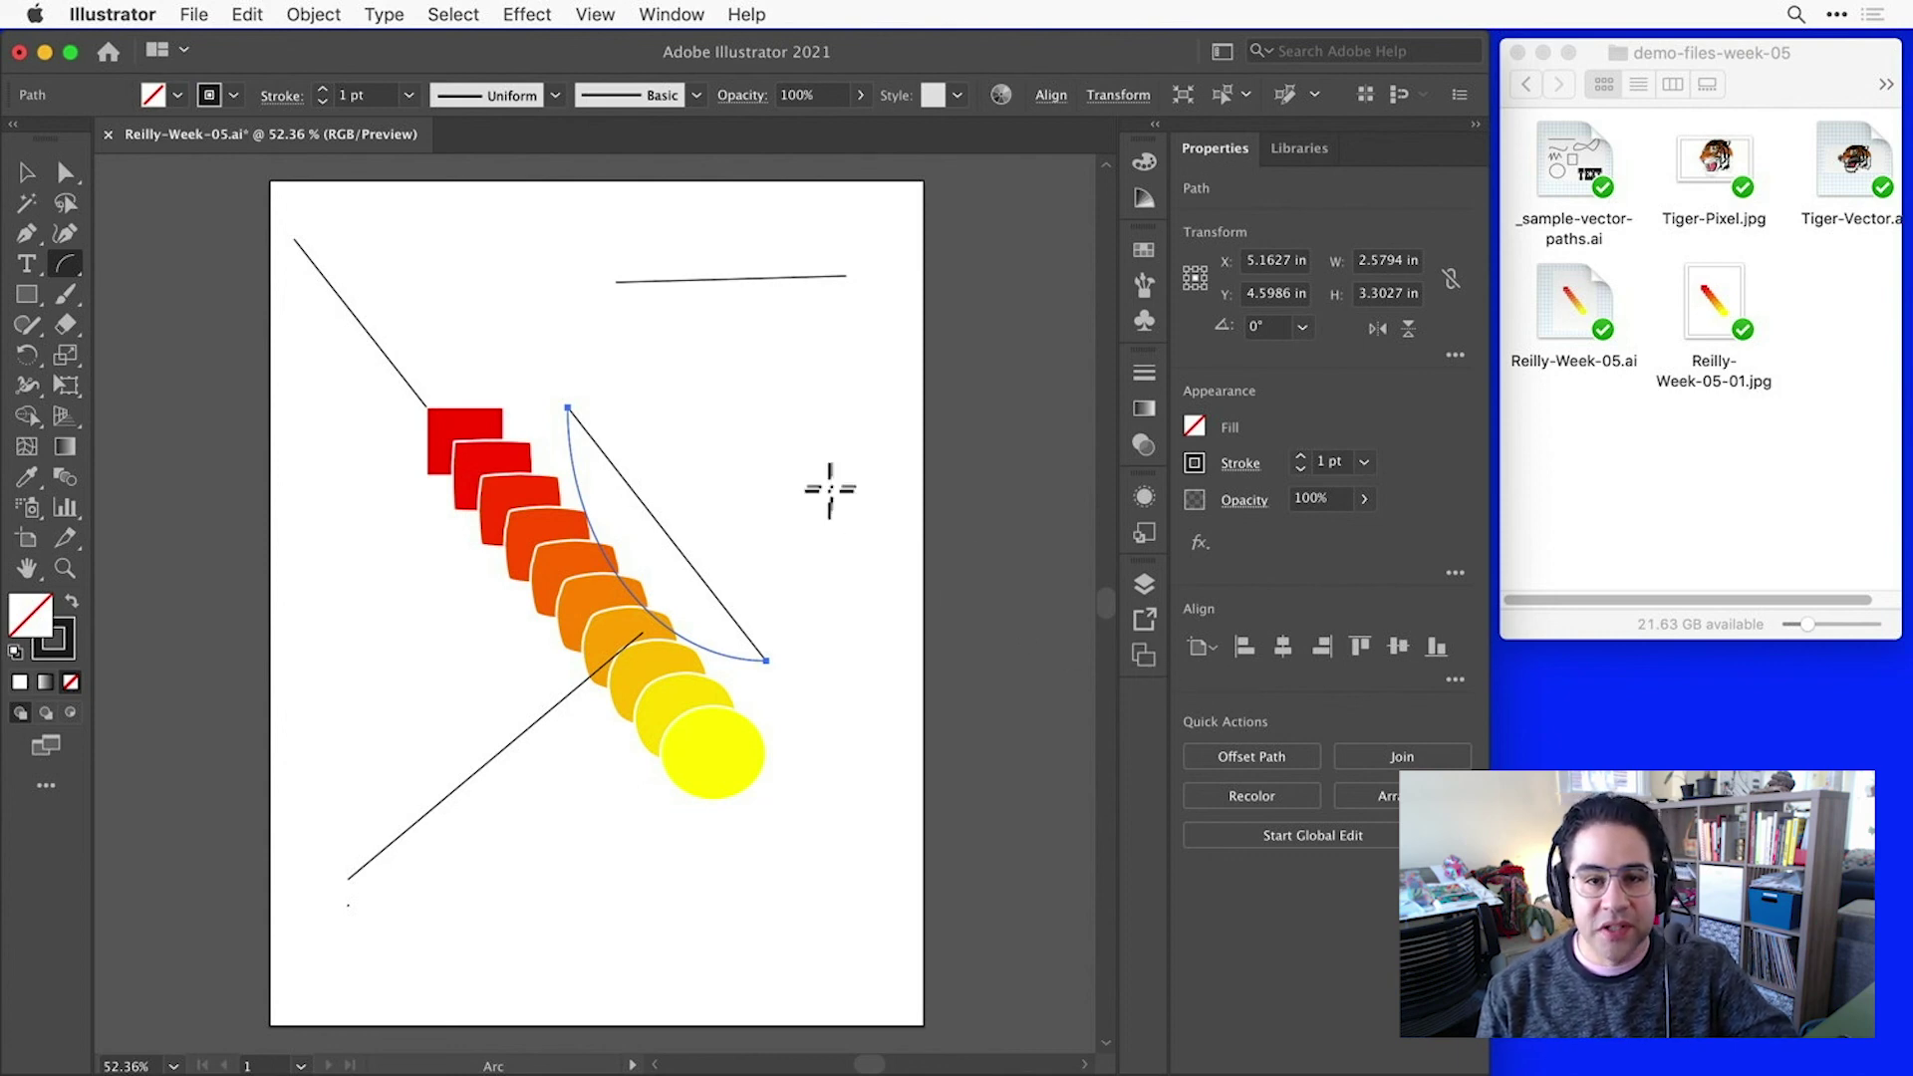
Step: Add a second concave arc from the diagonal's top anchor using the same arc settings
left_click(567, 407)
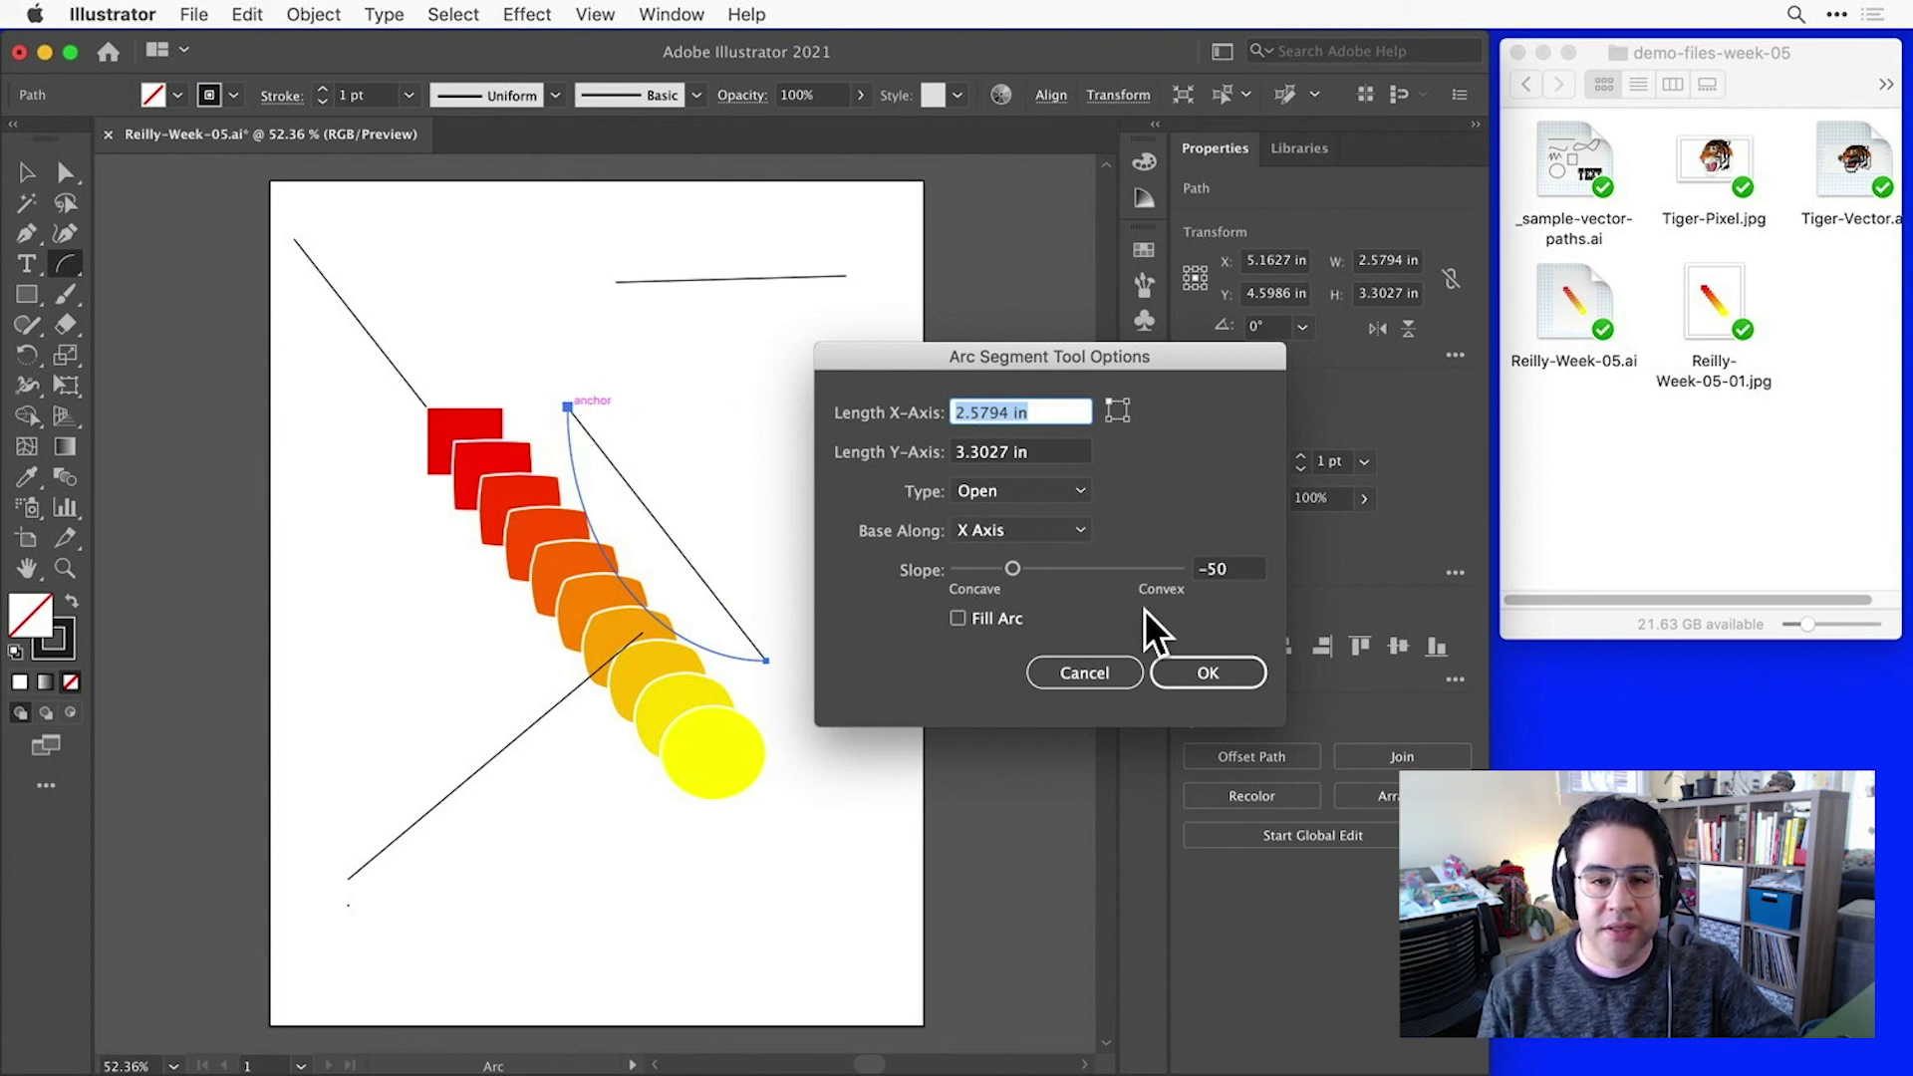
left_click(1187, 667)
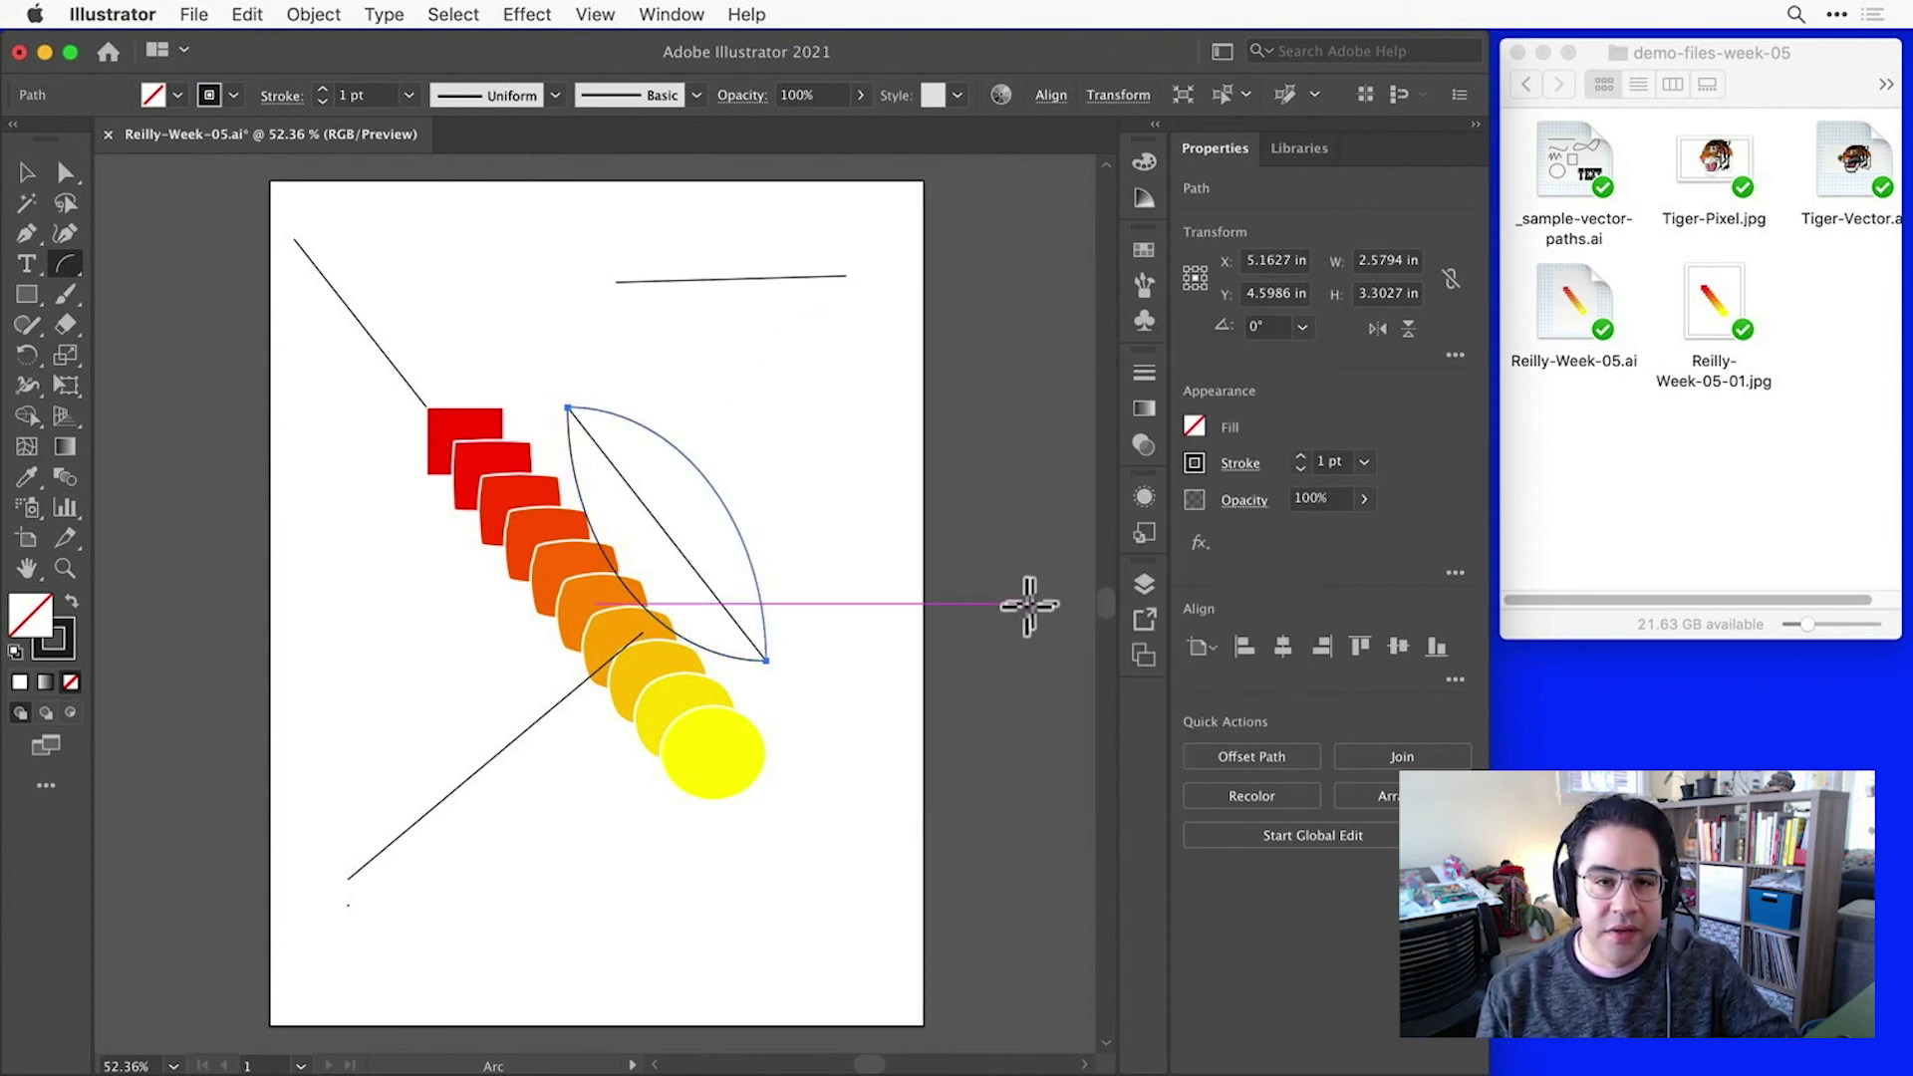